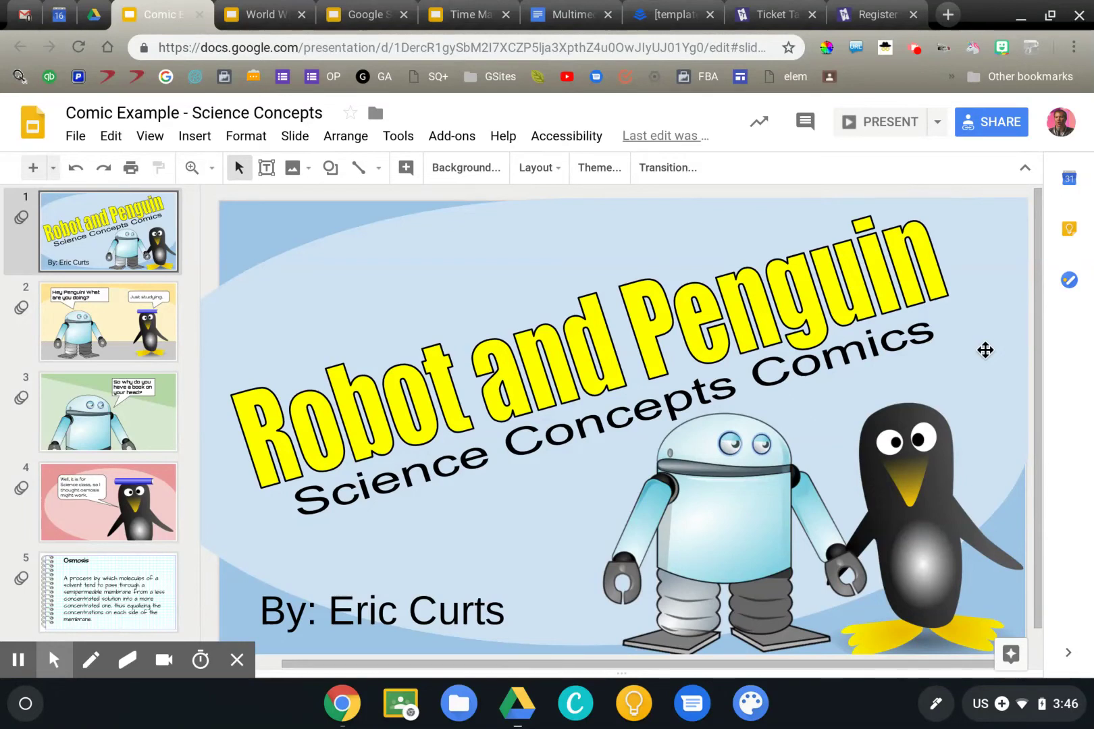
Select the comic's title, frame, robot and penguin, moving the robot and undoing it
left_click(530, 338)
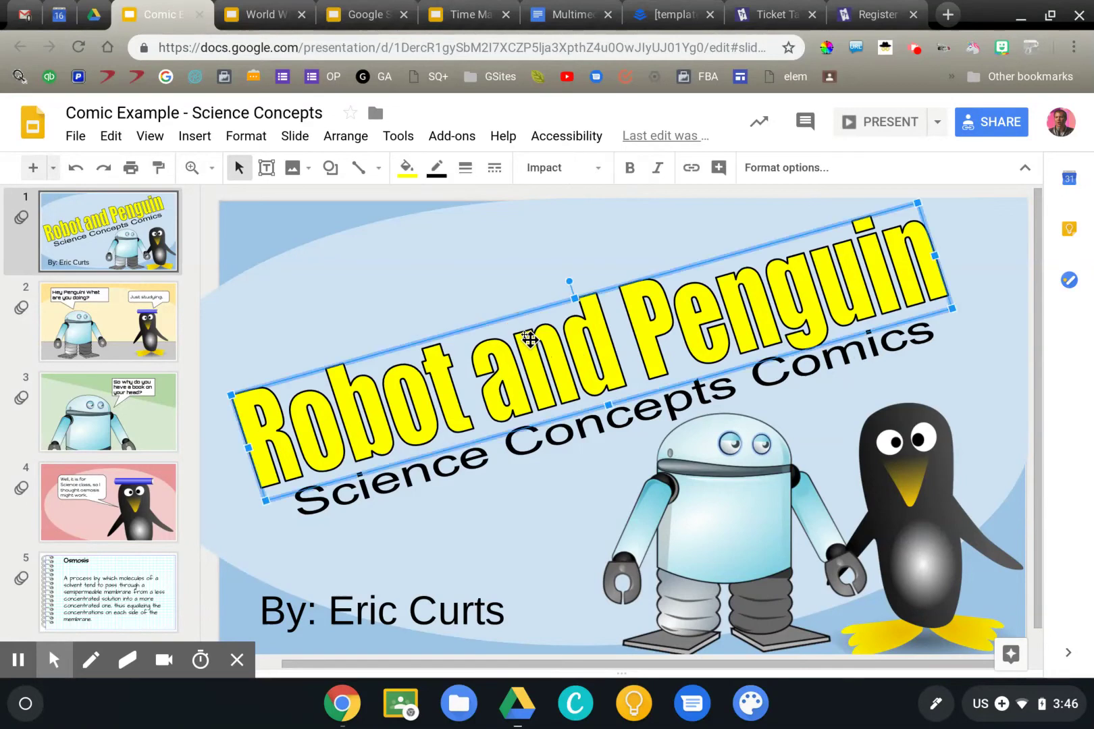
left_click(456, 257)
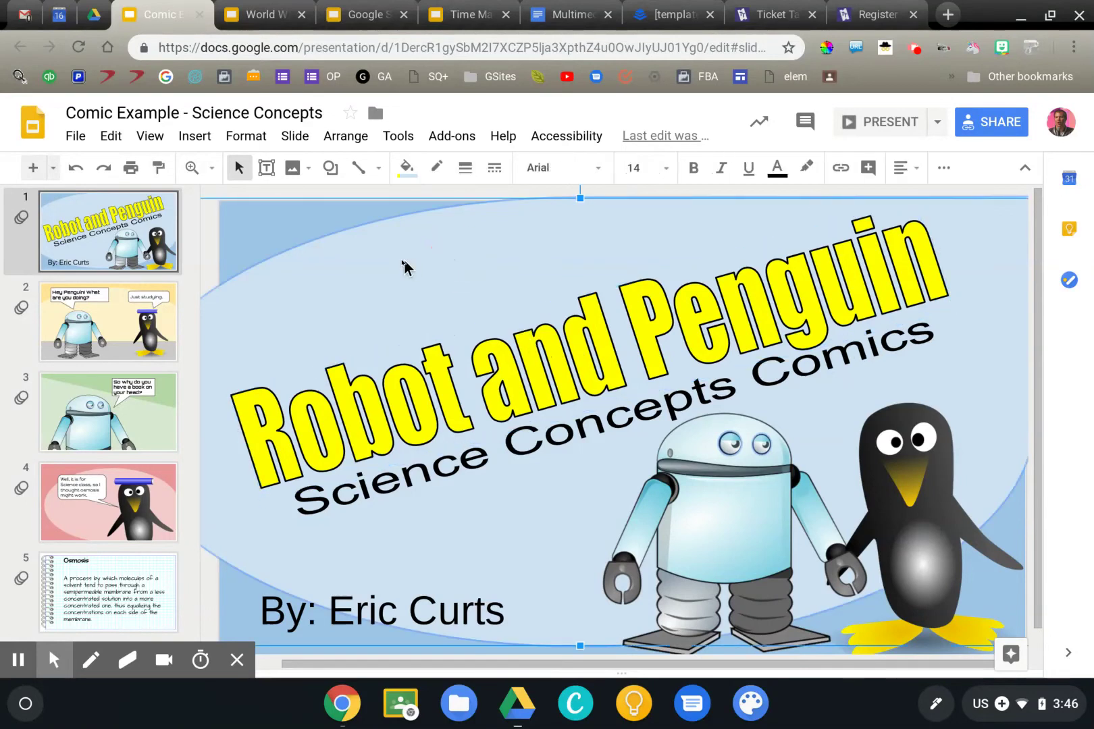
left_click(296, 244)
left_click(757, 530)
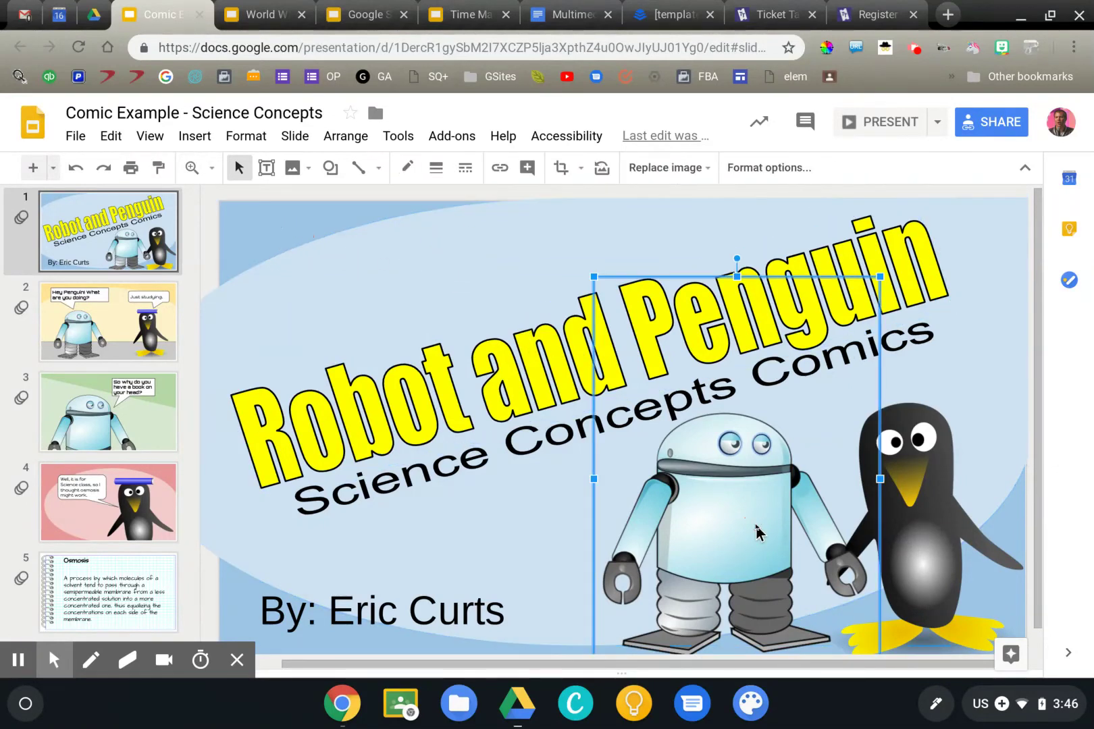
left_click_drag(748, 530, 643, 468)
key("ctrl+z")
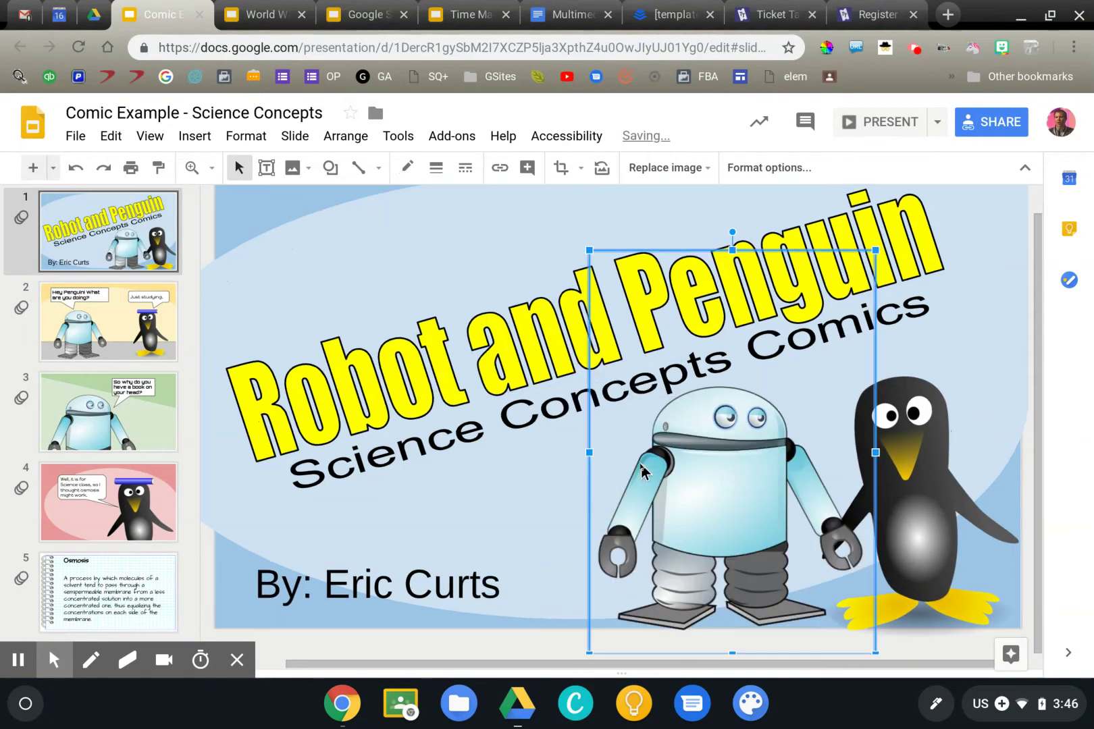
left_click(910, 508)
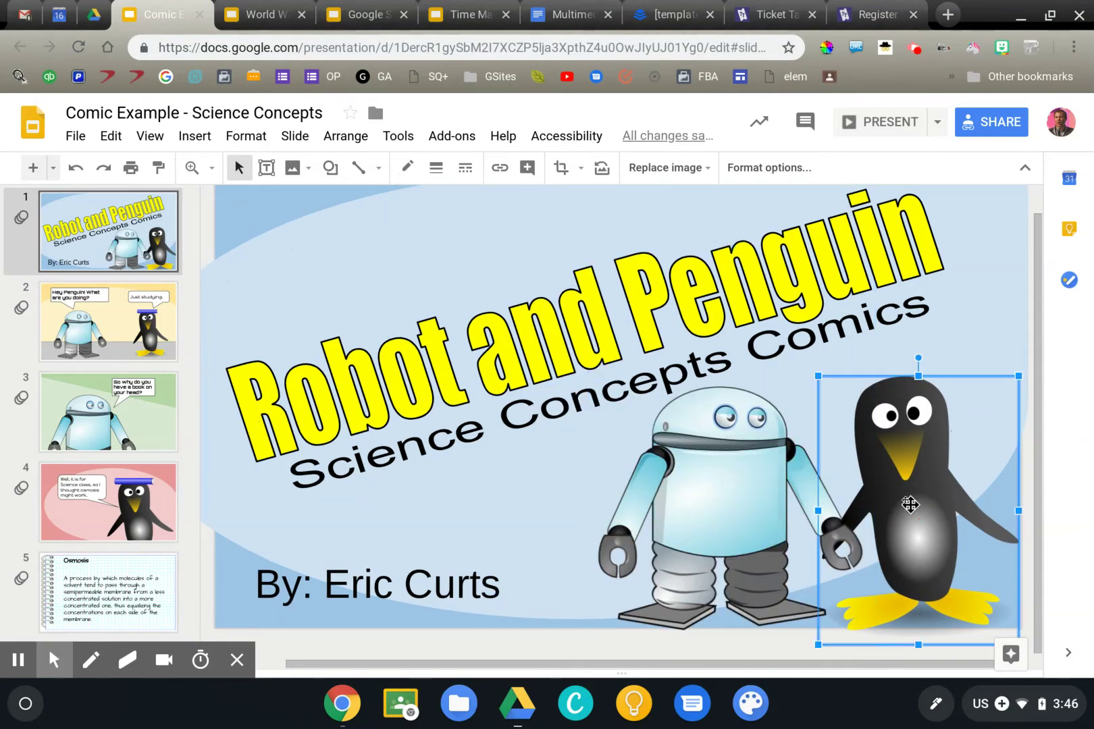
Browse comic slides 2–5, including Osmosis, return to slide 1, then switch to the WWII deck
left_click(131, 314)
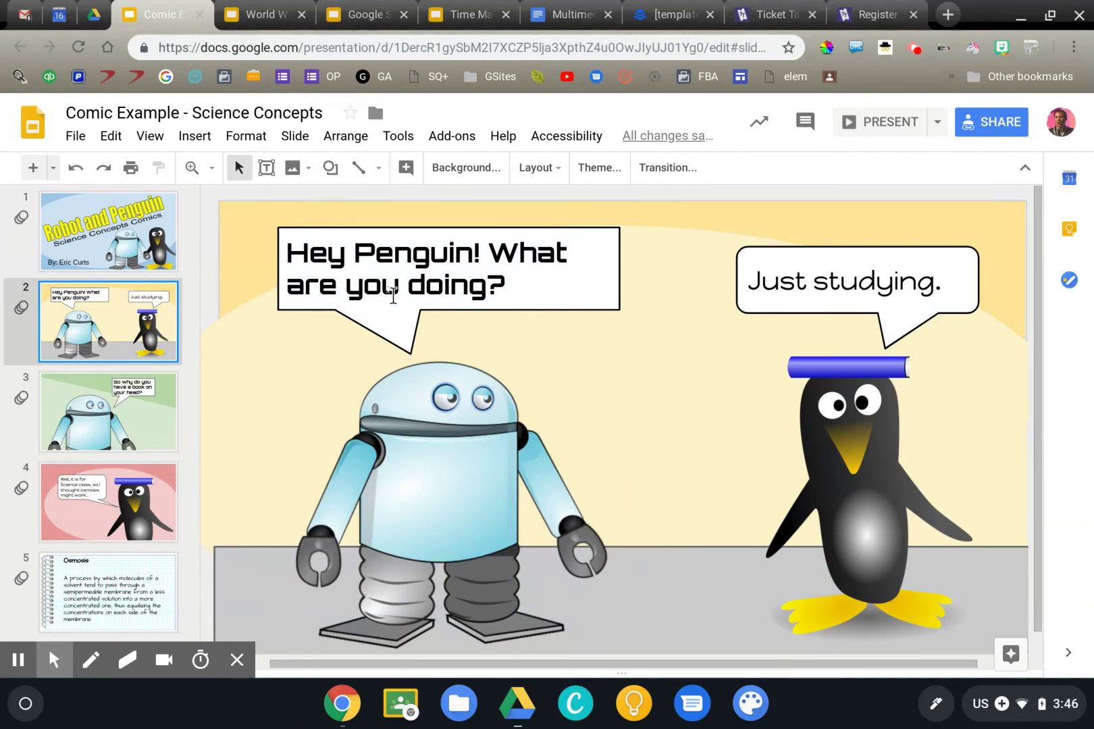
left_click(154, 440)
left_click(147, 500)
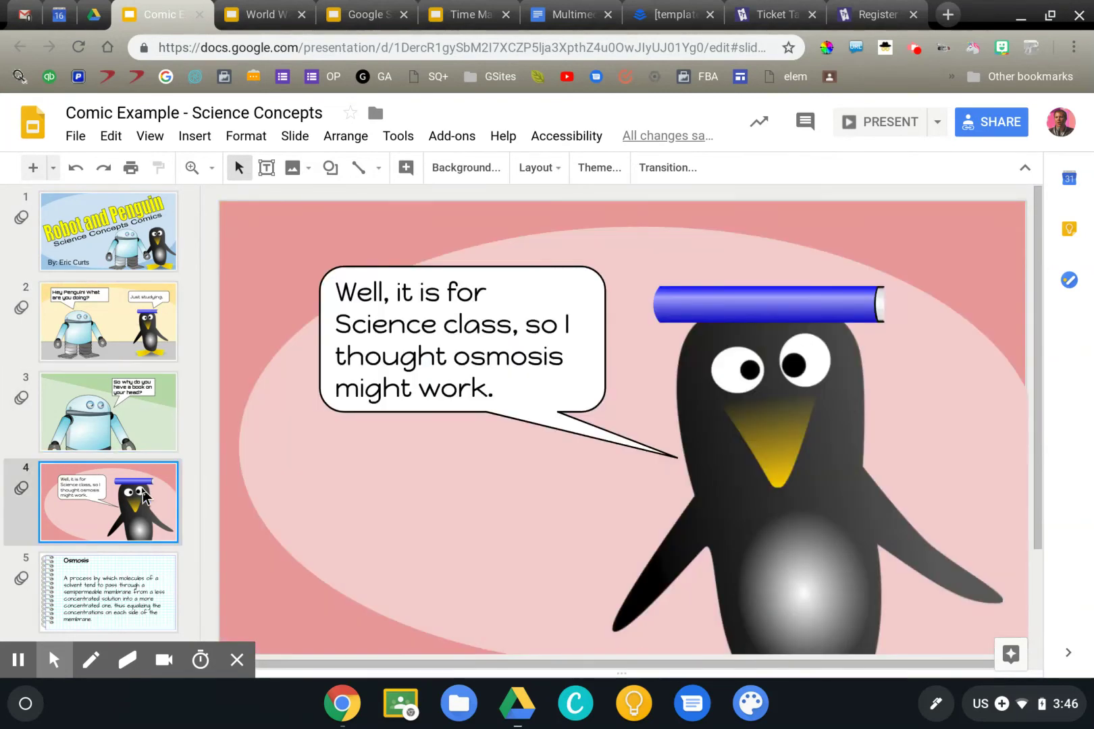
left_click(143, 580)
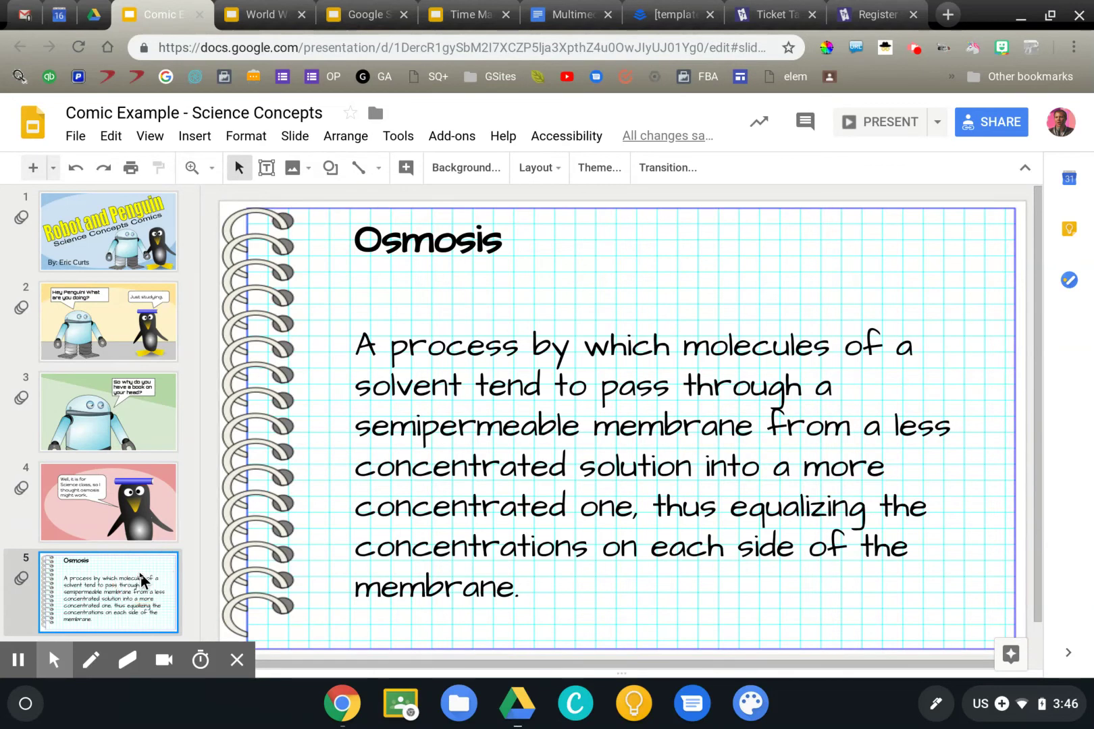
left_click(135, 514)
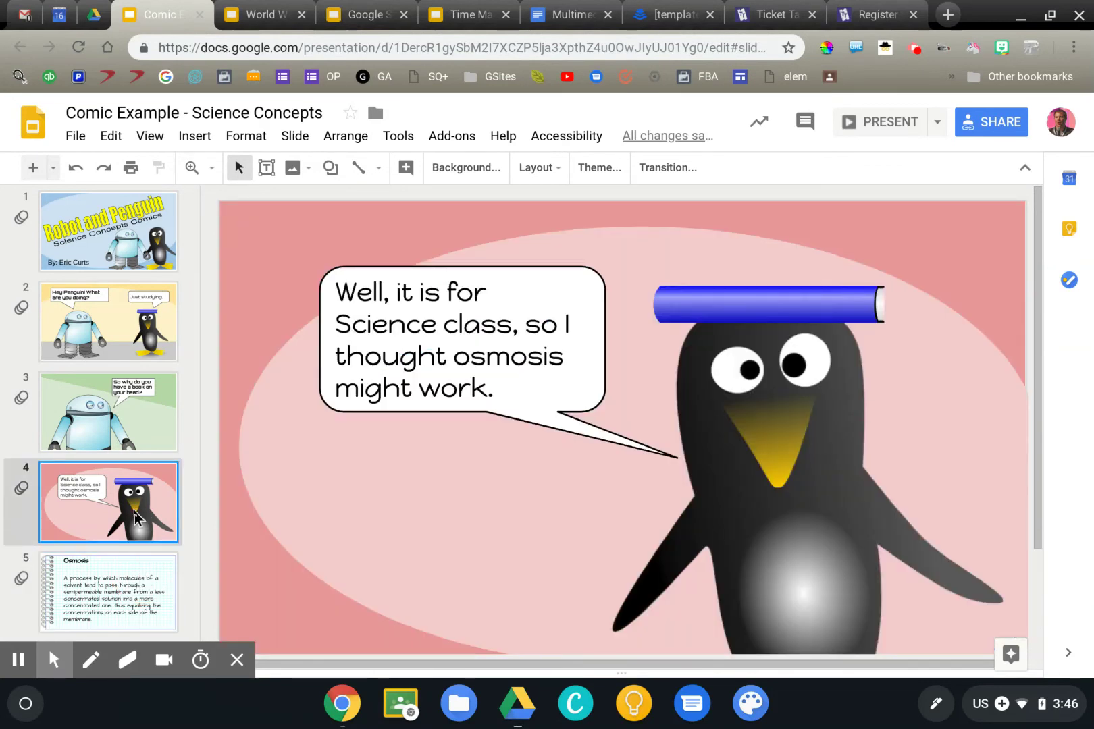
left_click(142, 262)
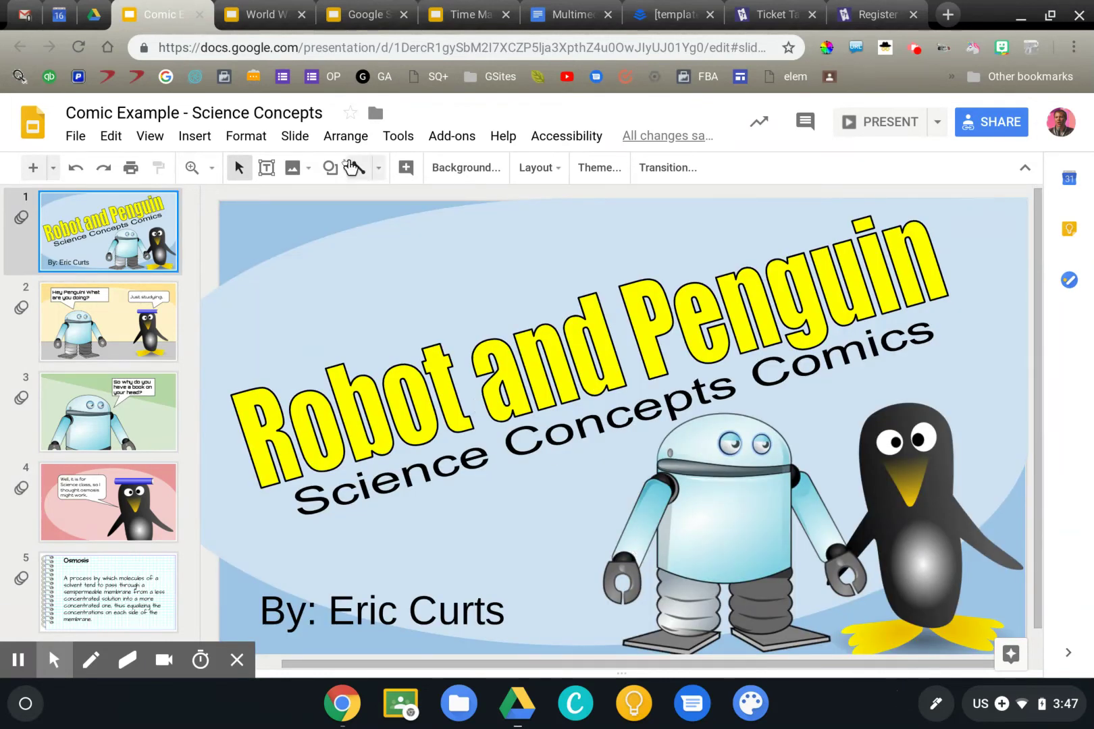
left_click(264, 14)
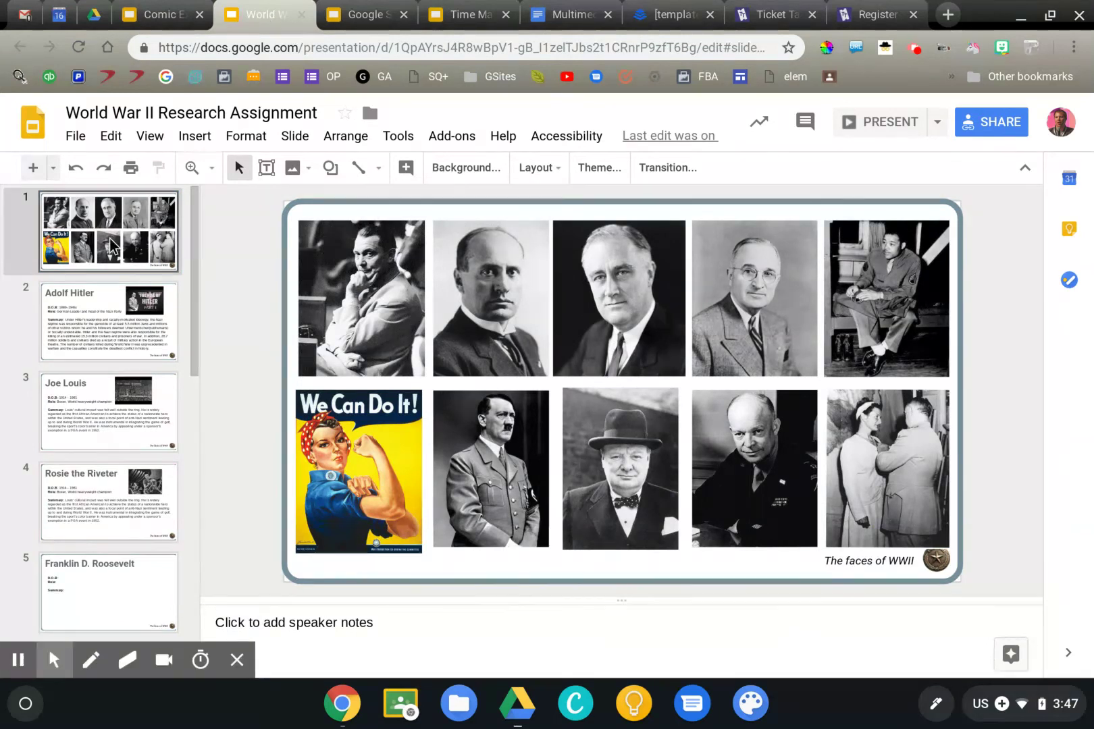
Preview the Hitler, Joe Louis and Stalin slides, then present from the faces collage slide
left_click(104, 325)
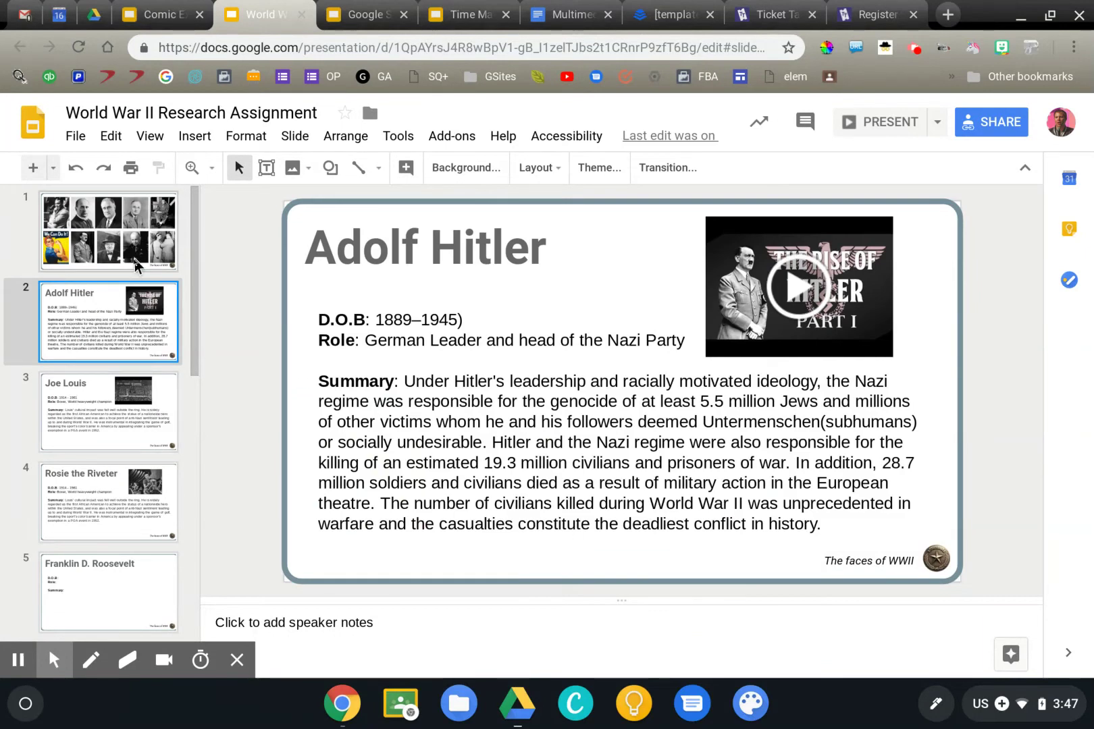
left_click(110, 424)
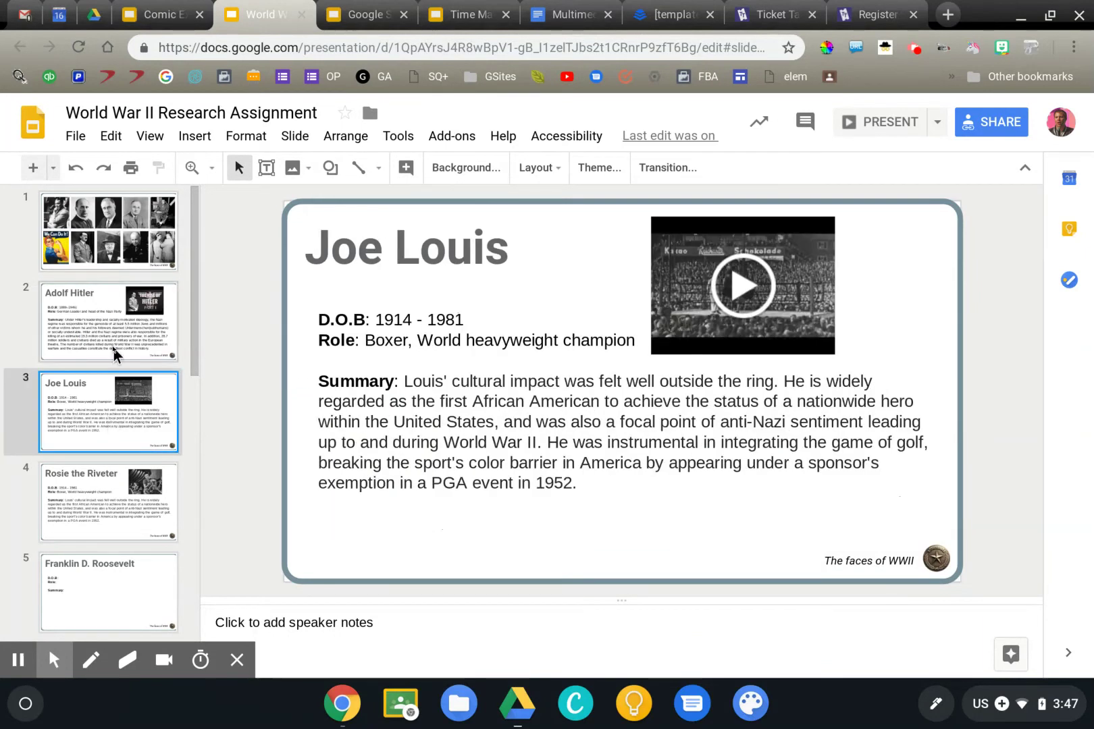
scroll(130, 501, "down", 6)
left_click(130, 507)
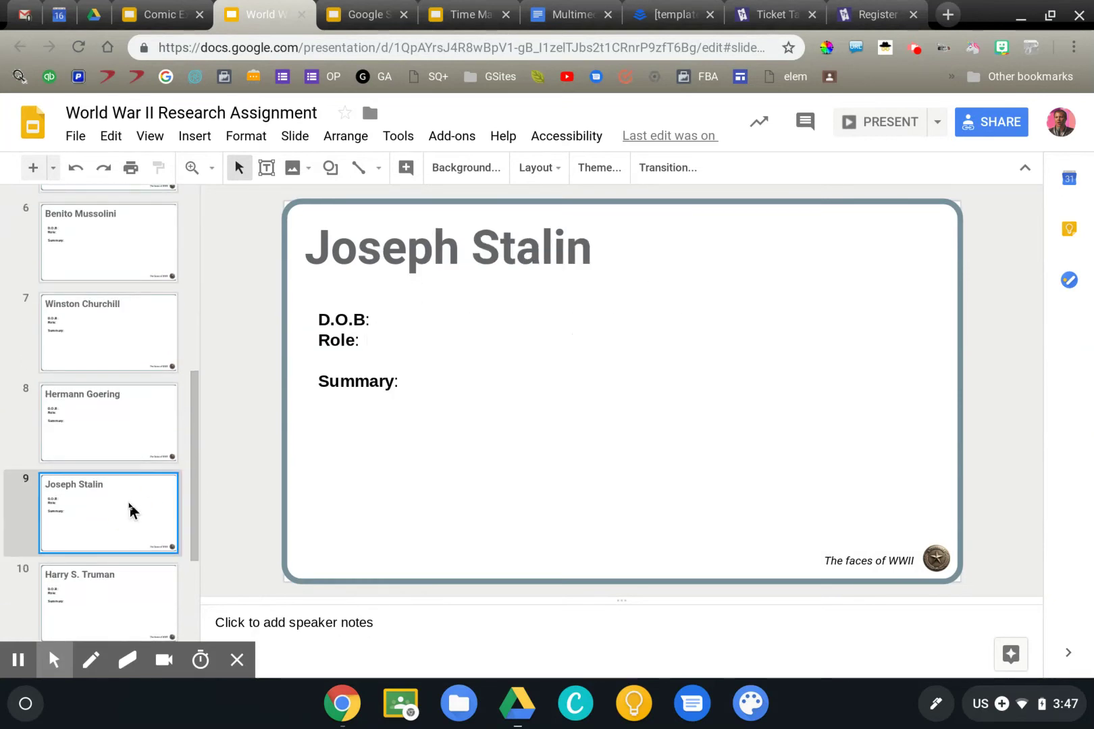
scroll(130, 507, "up", 6)
left_click(149, 247)
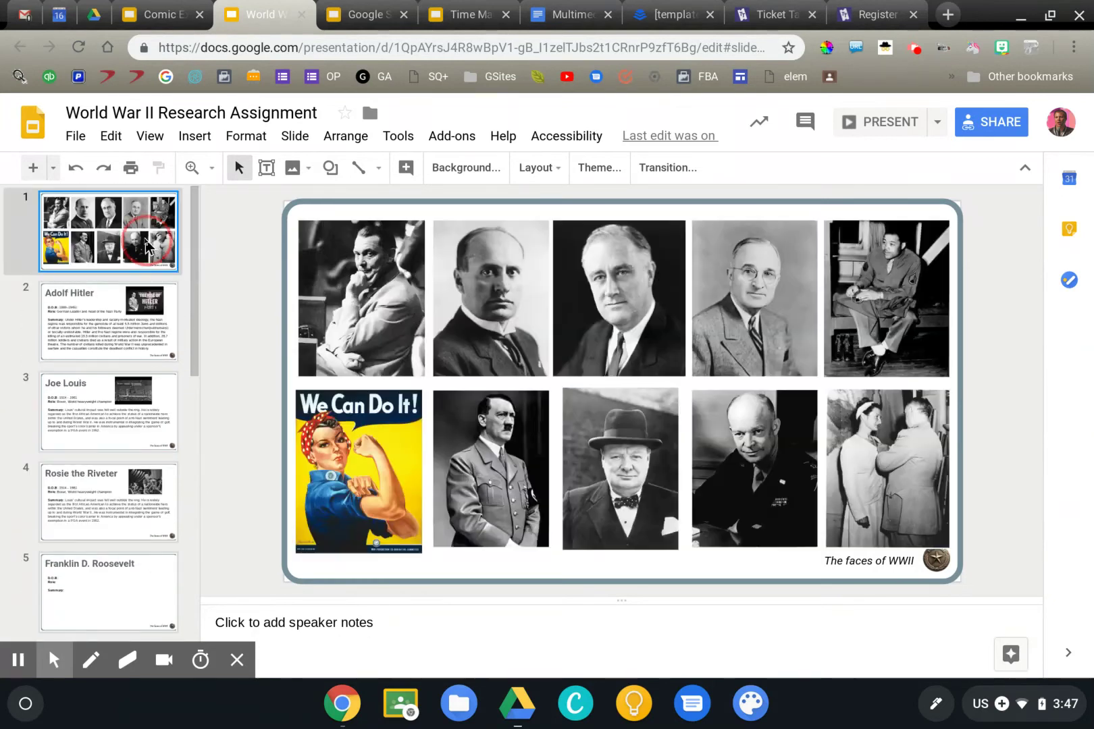
left_click(104, 336)
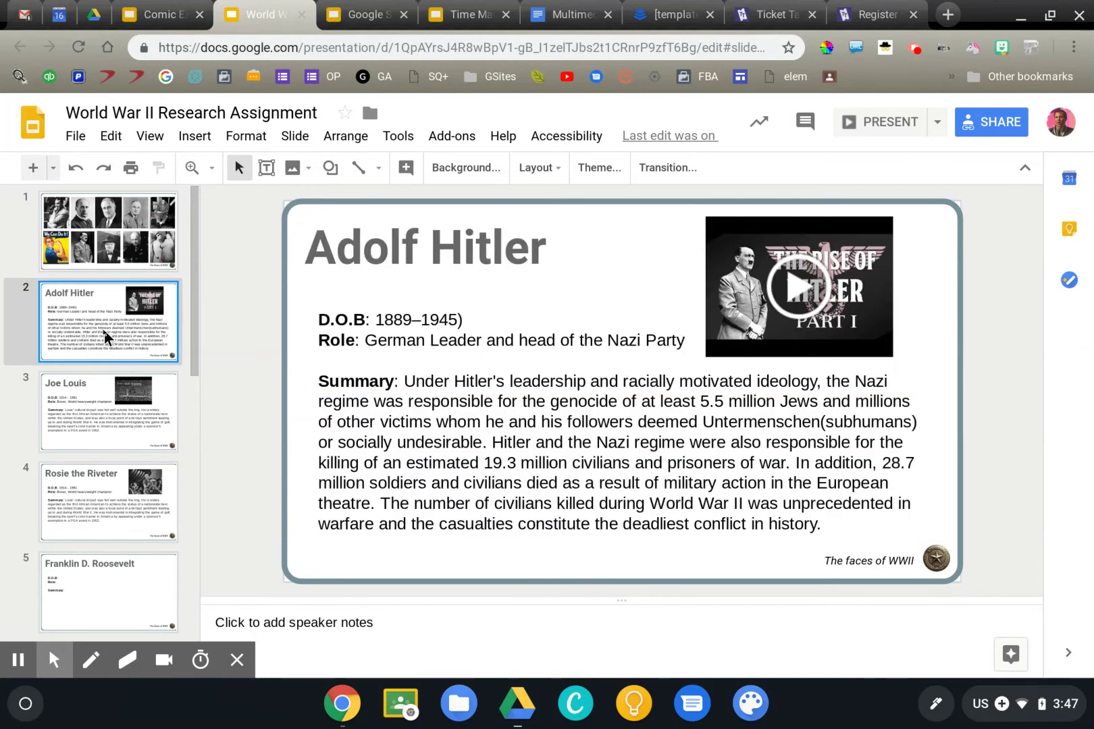
left_click(172, 226)
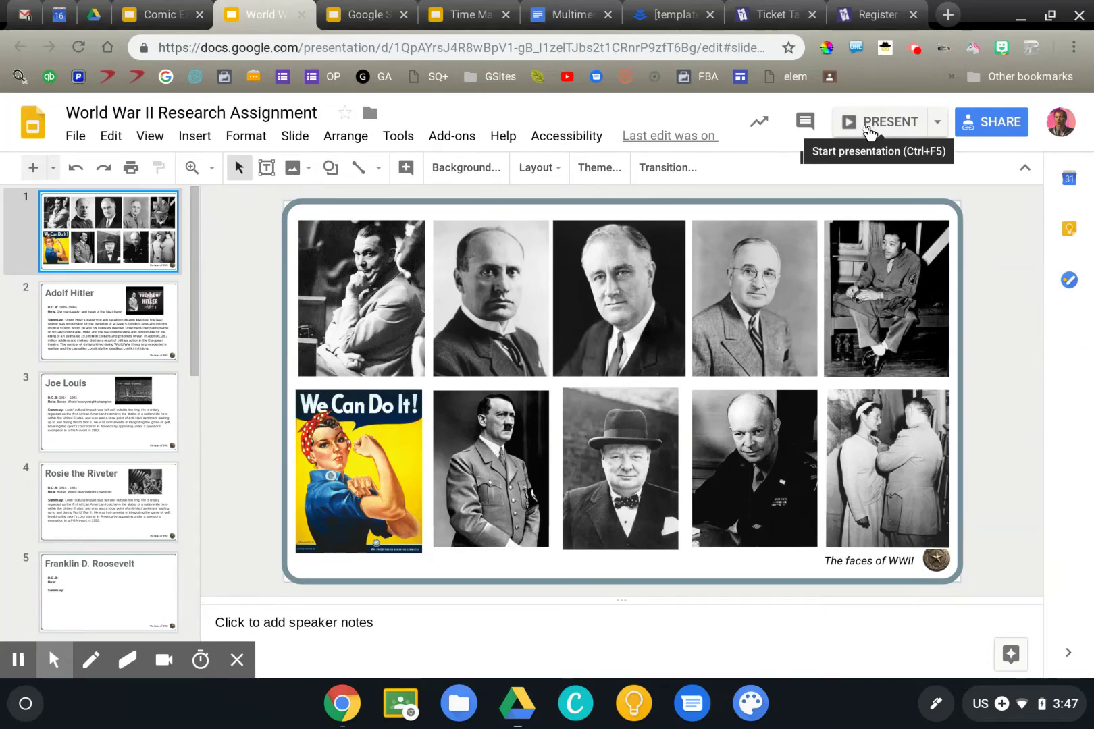
left_click(871, 123)
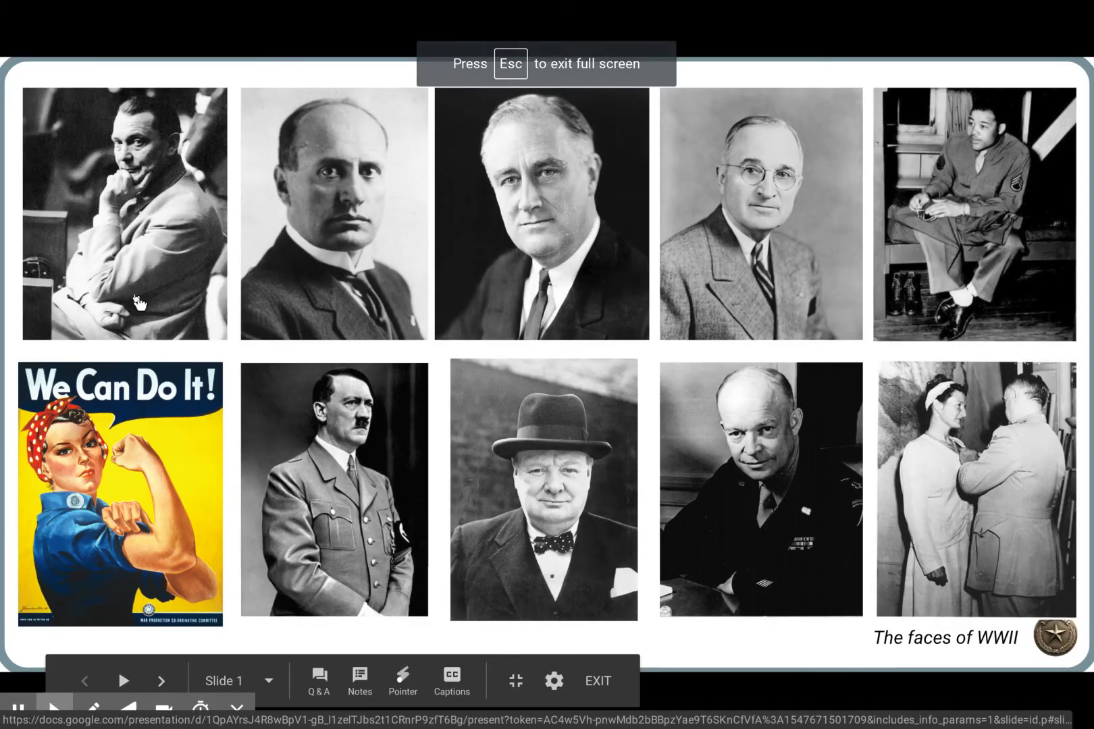
Follow photo links to Goering's slide, back to the collage, and to Rosie's slide, then exit
left_click(124, 225)
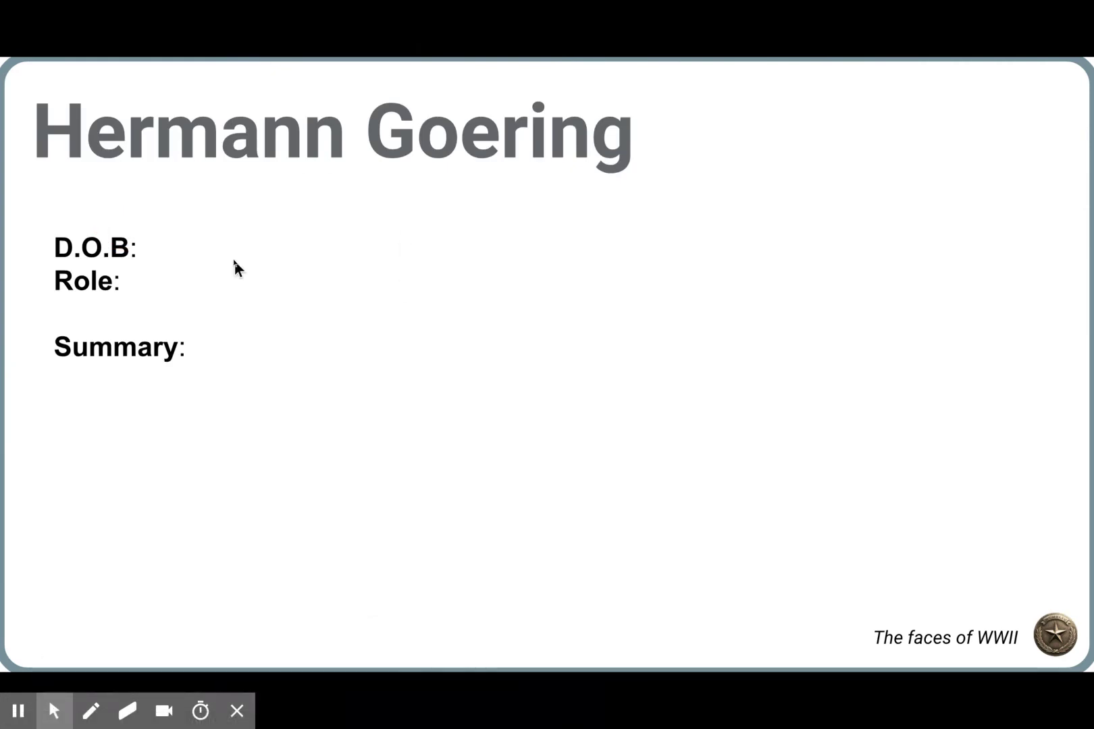
left_click(1061, 638)
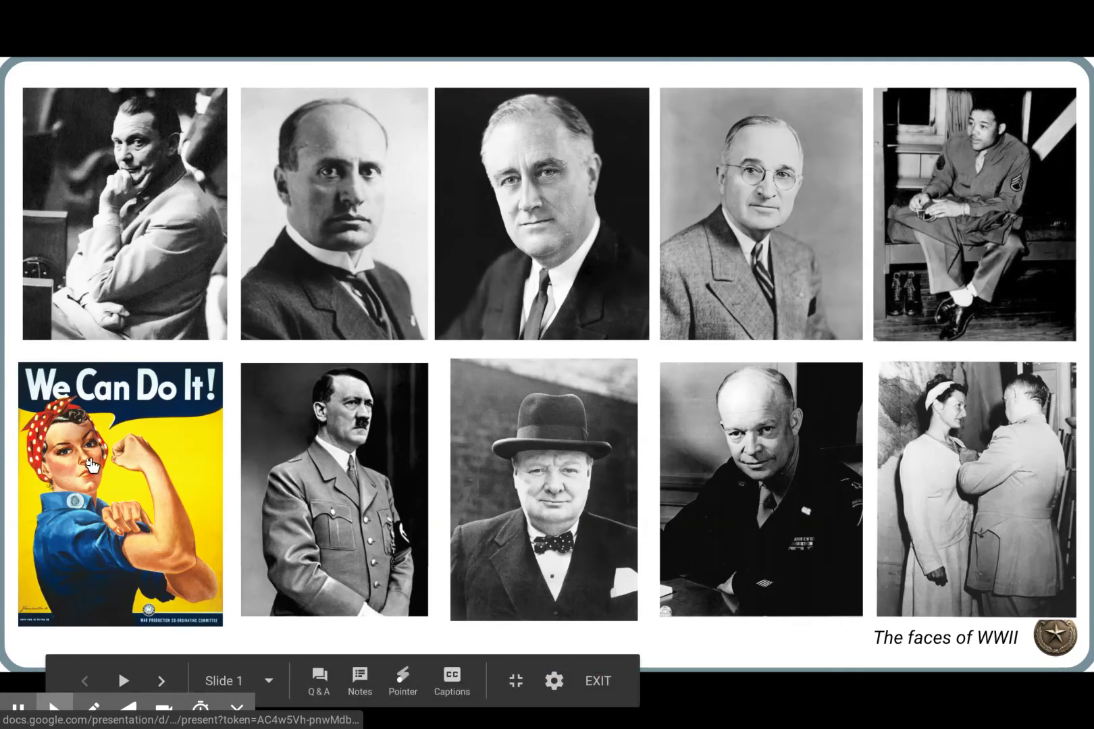
left_click(108, 496)
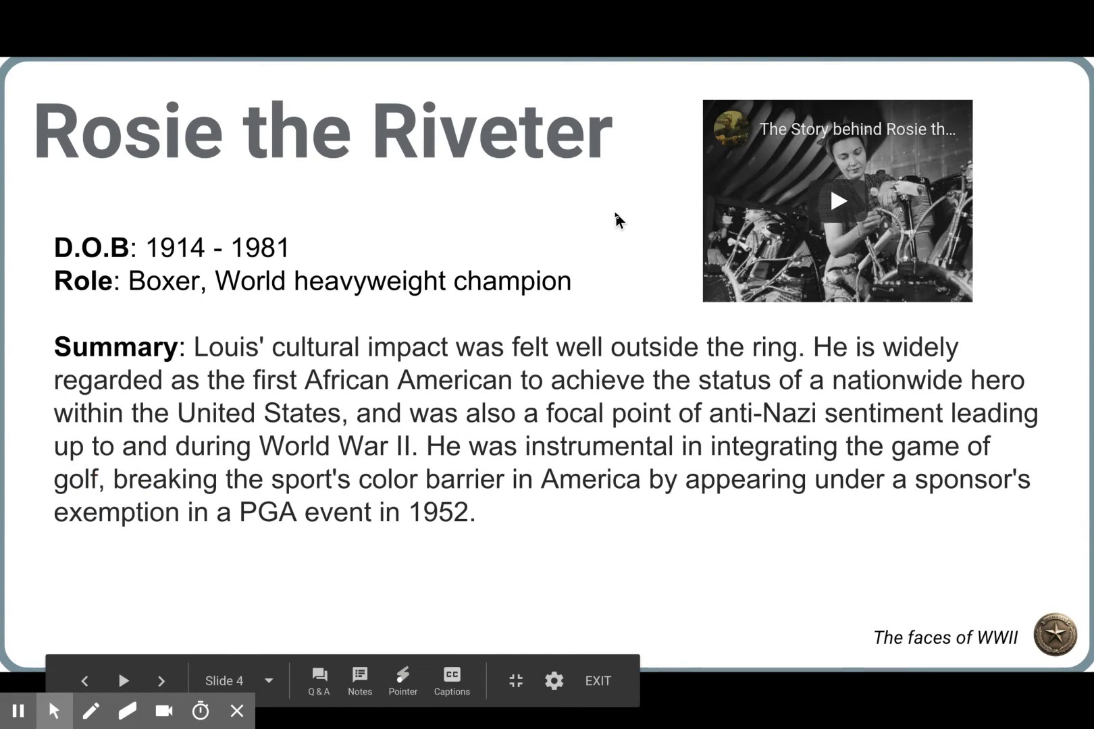
left_click(598, 680)
Replace the top-left collage photo's link with a link to Slide 8 via Insert > Link
left_click(154, 246)
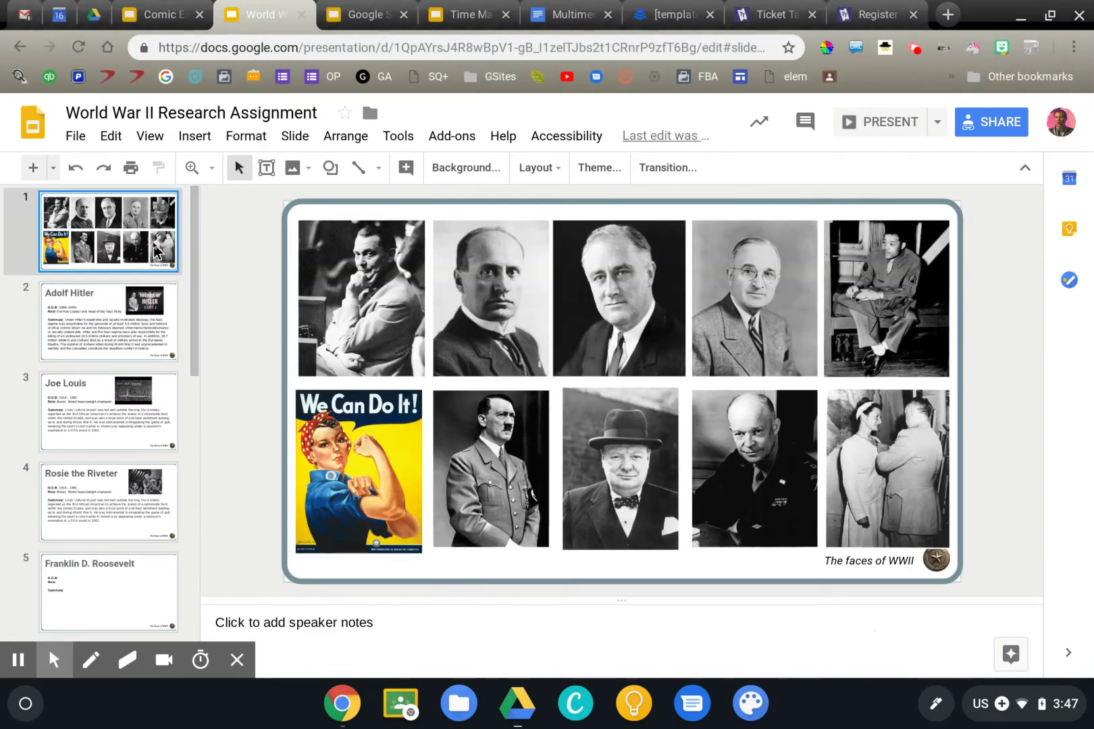
left_click(331, 311)
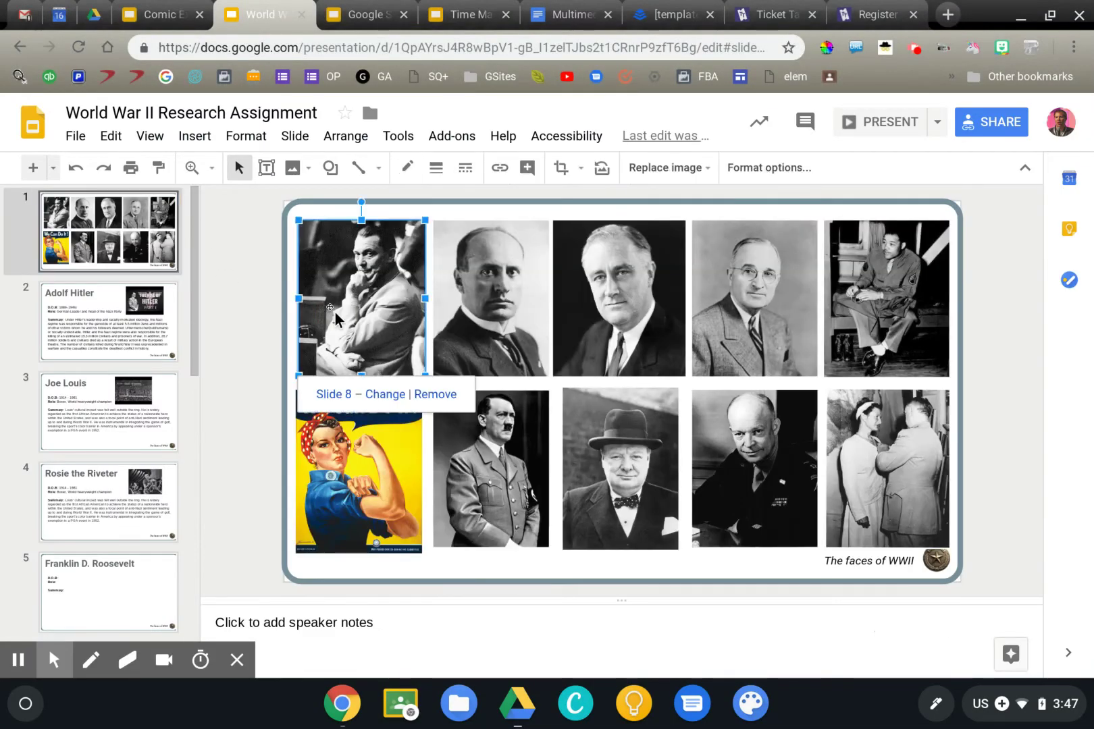
left_click(194, 135)
left_click(220, 461)
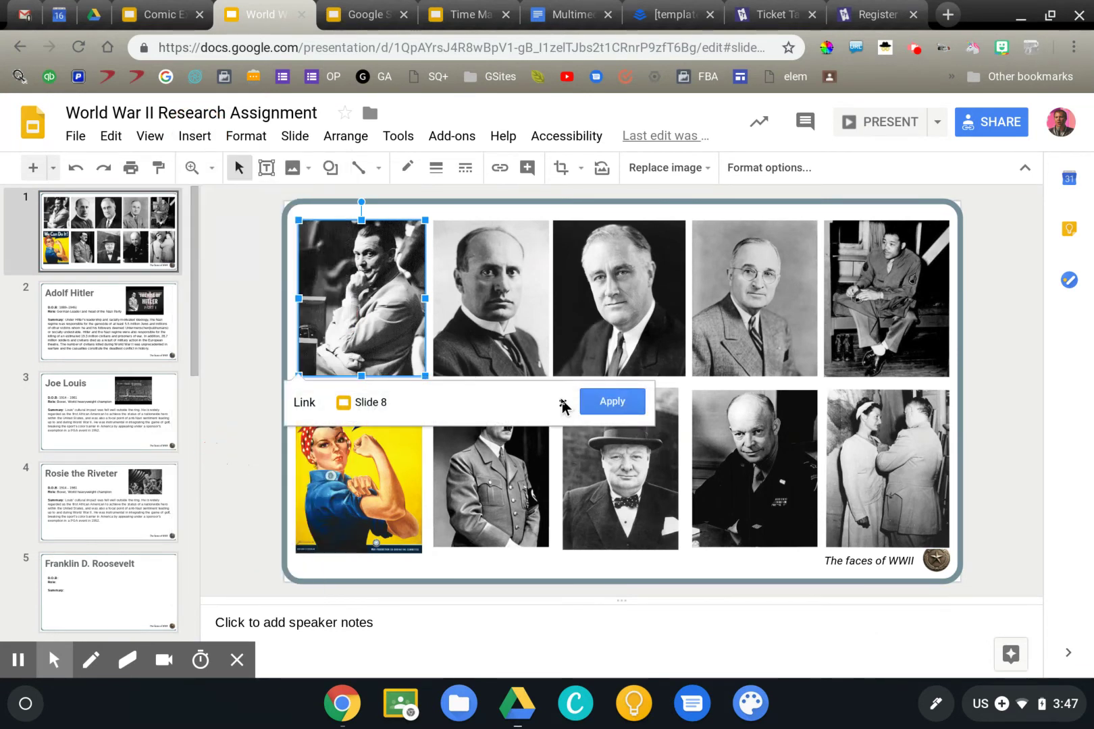
left_click(563, 404)
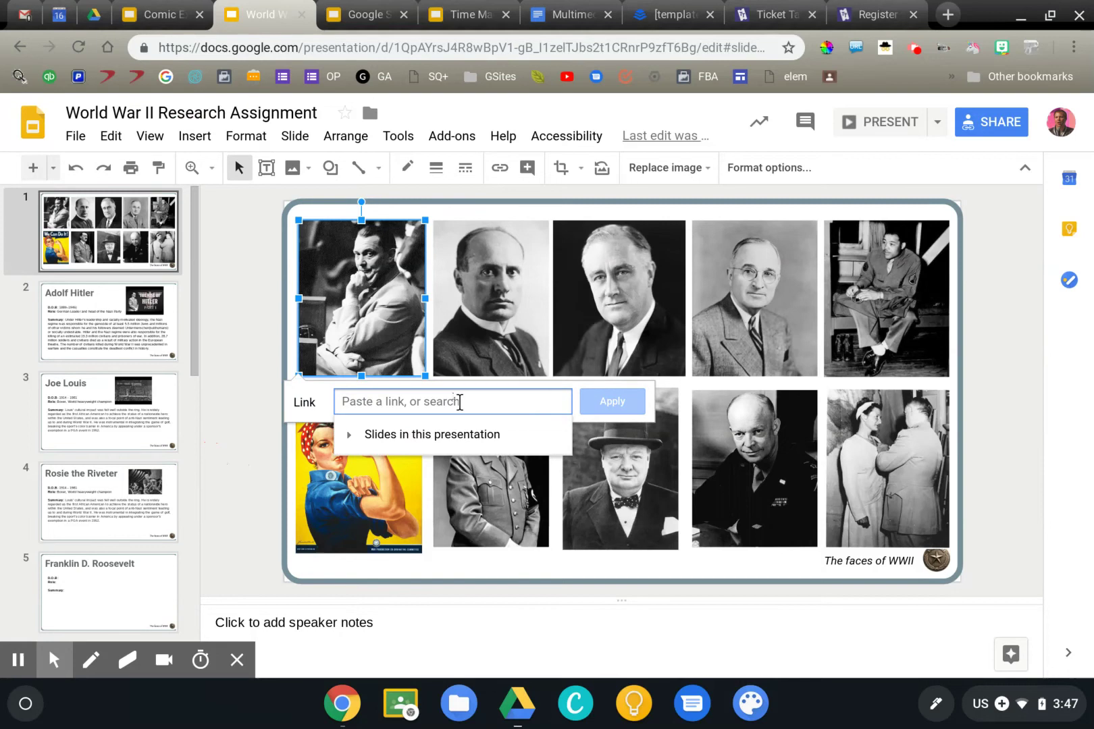
left_click(416, 443)
scroll(417, 519, "down", 3)
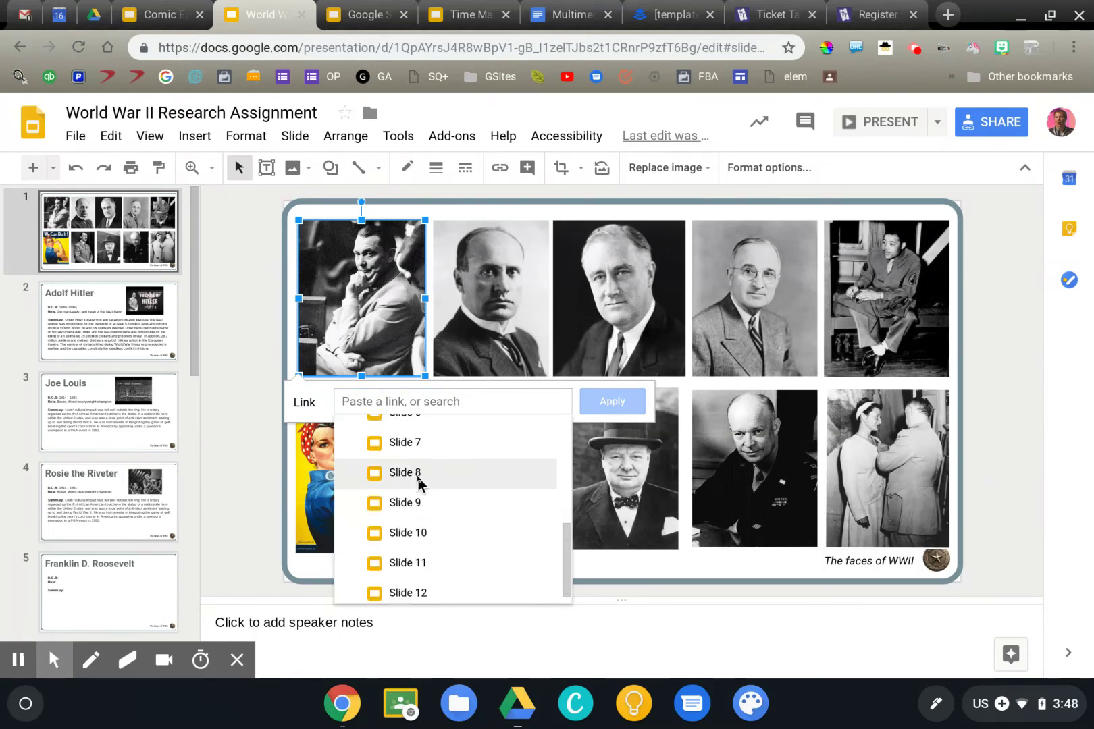
left_click(419, 474)
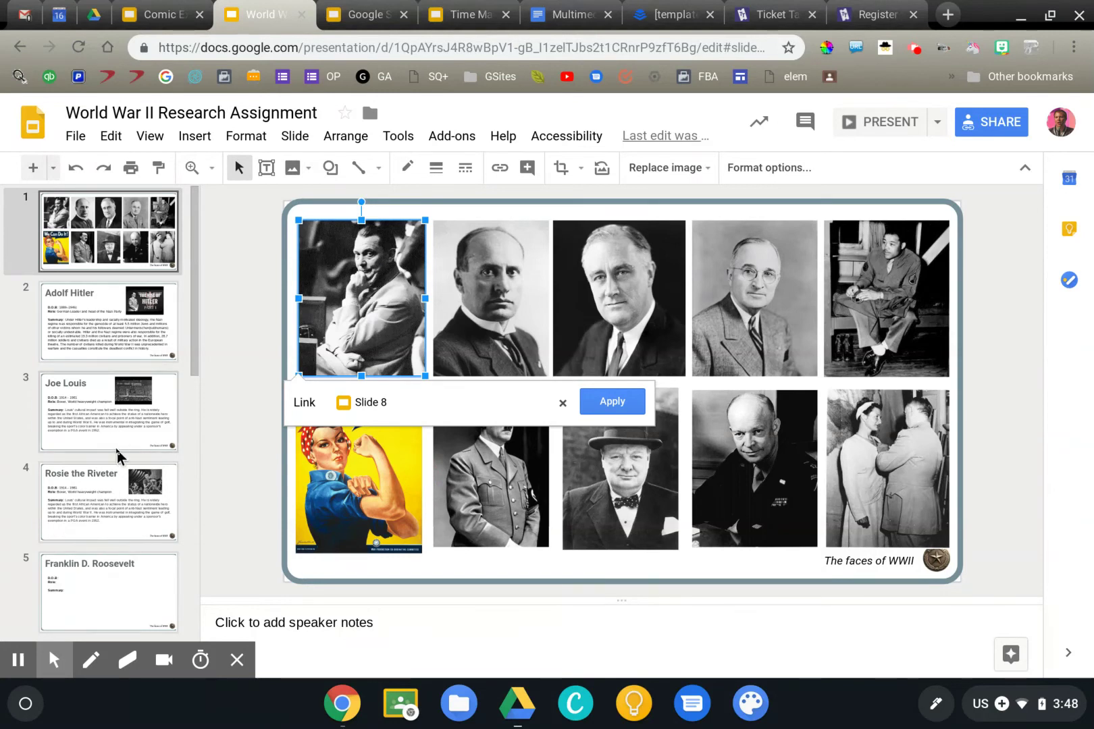
left_click(240, 379)
In the Greek Gods deck, scroll the filmstrip past slide 1000 and back, then present
left_click(355, 23)
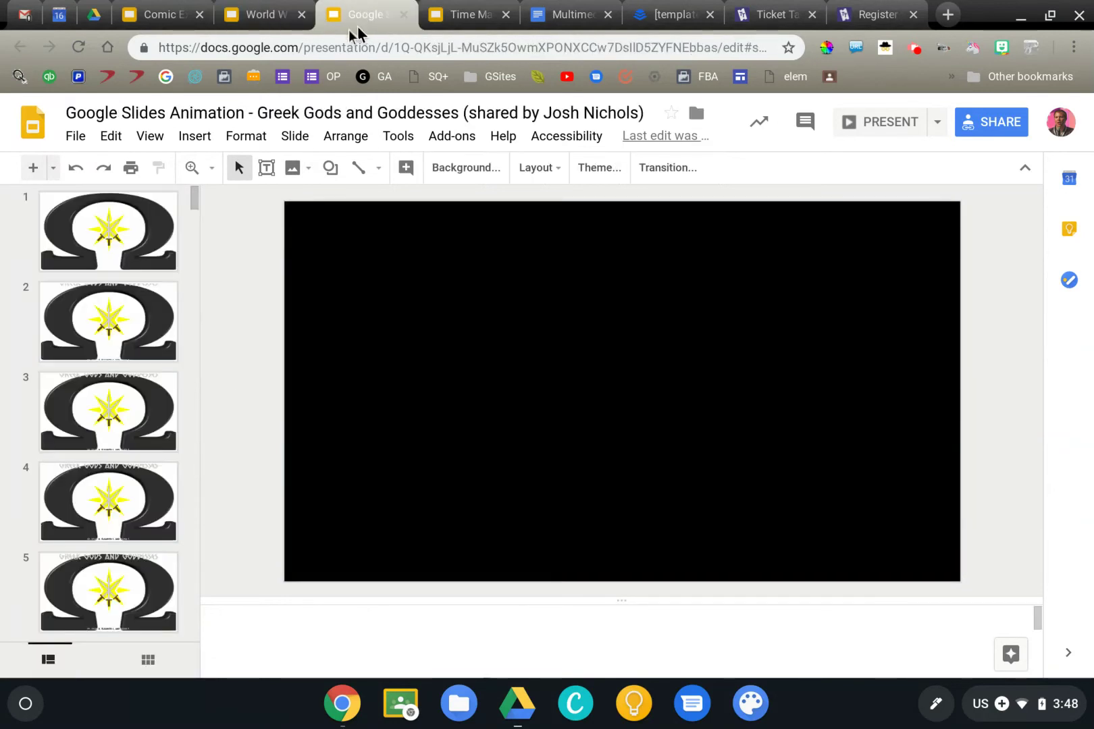
left_click(204, 289)
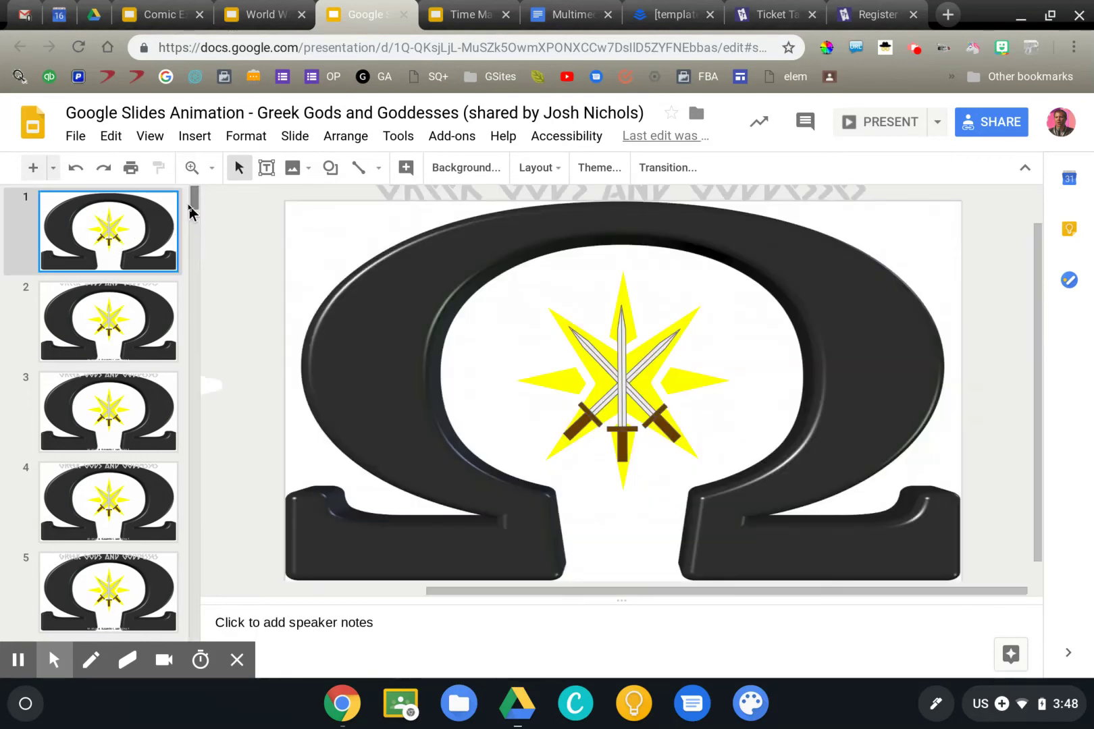
left_click_drag(194, 202, 98, 690)
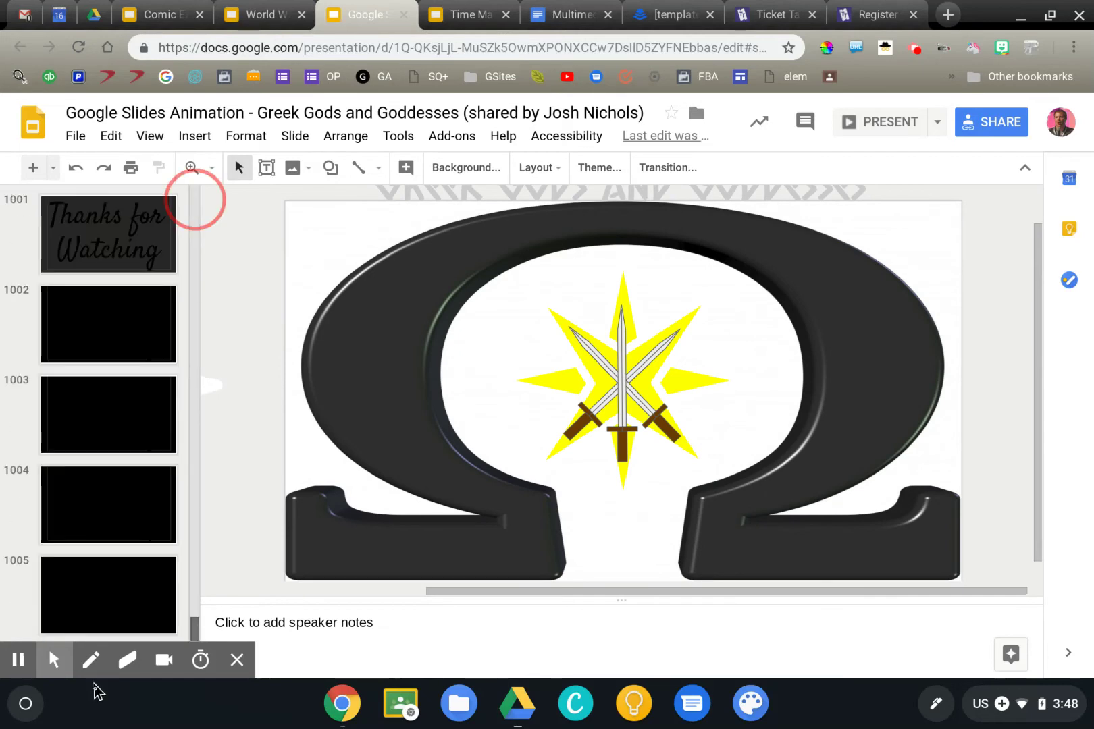
left_click_drag(194, 628, 210, 183)
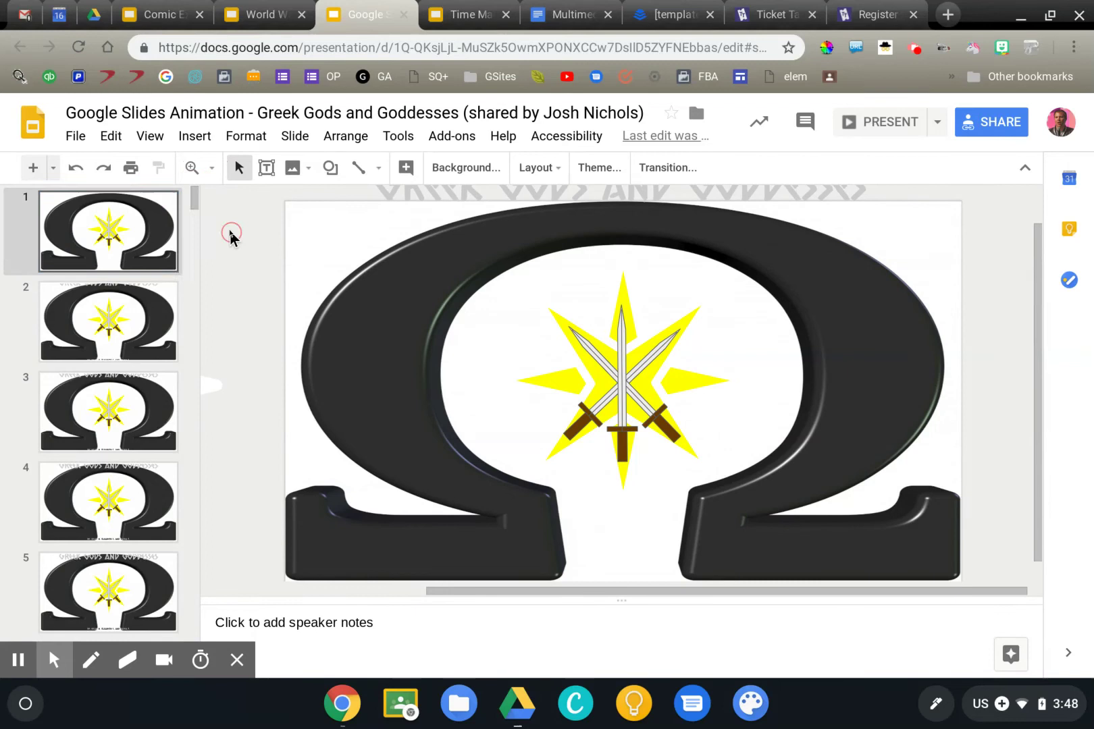
left_click(874, 128)
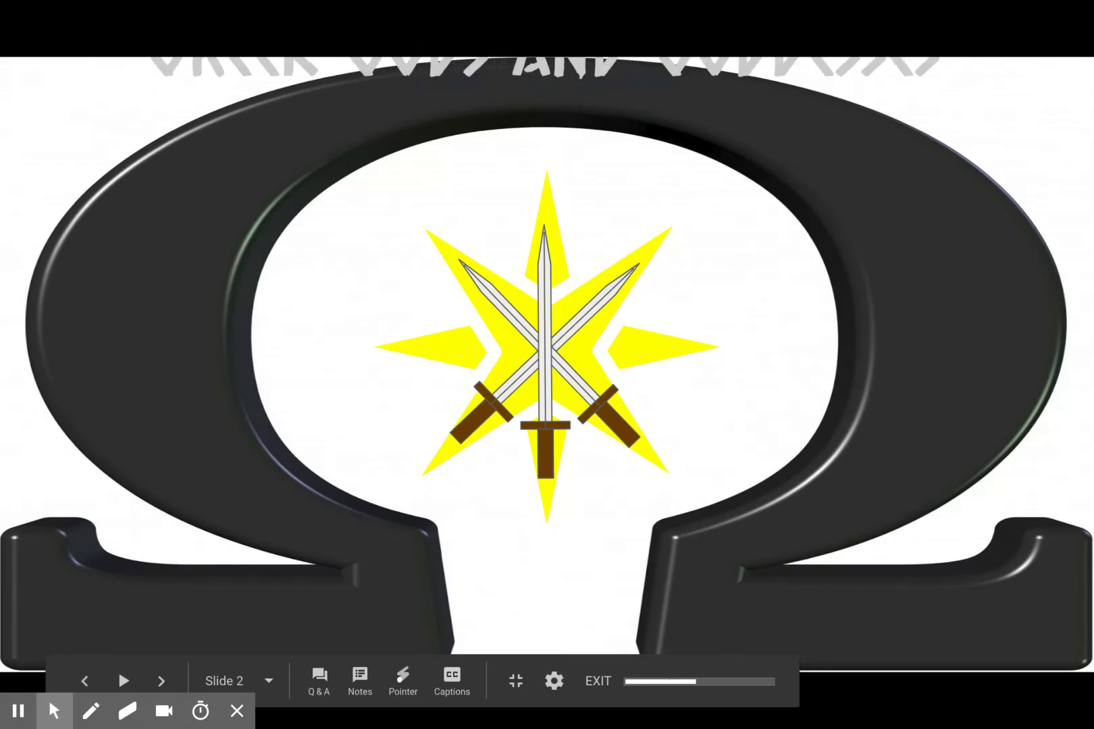
Advance the animation through Zeus, Poseidon, Hades and Hephaestus slides, then exit the slideshow
key("Right")
key("Right")
key("Right")
key("Right")
key("Right")
key("Right")
key("Right")
key("Right")
key("Right")
key("Right")
key("Right")
key("Right")
key("Right")
key("Right")
key("Right")
key("Right")
key("Right")
key("Right")
key("Right")
key("Right")
key("Right")
key("Right")
key("Right")
key("Right")
key("Right")
key("Right")
key("Right")
key("Right")
key("Right")
key("Right")
key("Right")
key("Right")
key("Right")
key("Right")
key("Right")
key("Right")
key("Right")
key("Right")
key("Right")
key("Right")
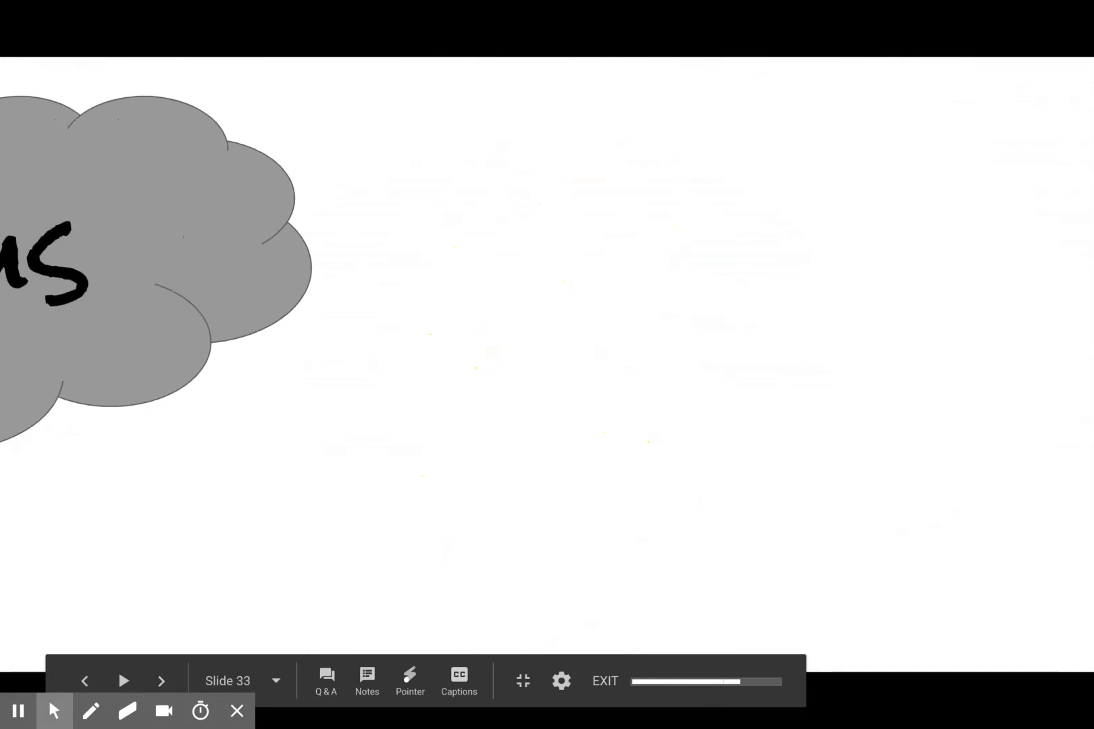
key("Right")
key("Right")
key("Right")
key("Right")
key("Right")
key("Right")
key("Right")
key("Right")
key("Right")
key("Right")
key("Right")
key("Right")
key("Right")
key("Right")
key("Right")
key("Right")
key("Right")
key("Right")
key("Right")
key("Right")
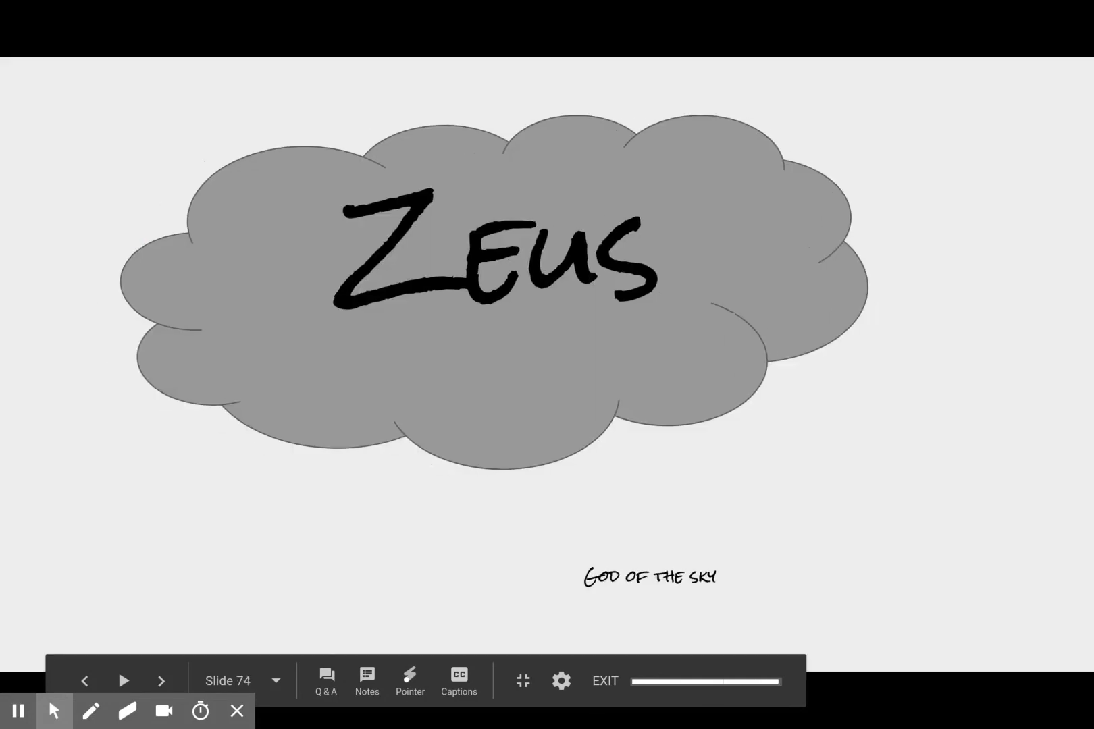
key("Right")
key("Right")
key("Right")
key("Right")
key("Right")
key("Right")
key("Right")
key("Right")
key("Right")
key("Right")
key("Right")
key("Right")
key("Right")
key("Right")
key("Right")
key("Right")
key("Right")
key("Right")
key("Right")
key("Right")
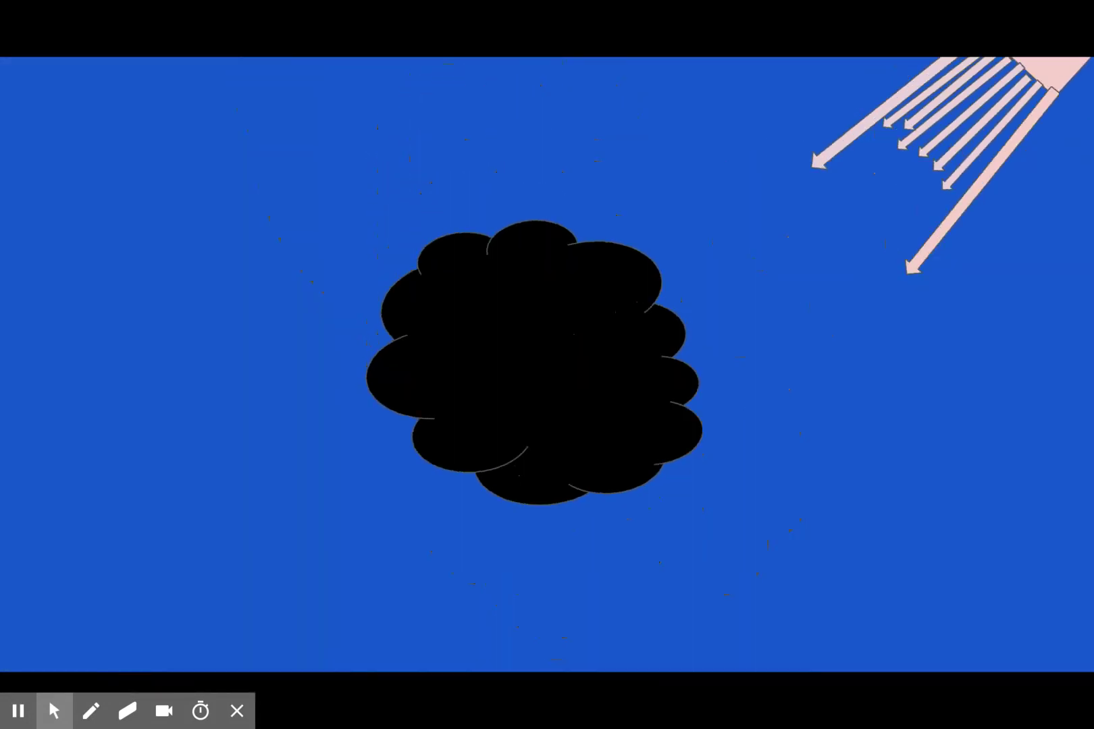
key("Right")
key("Right")
key("Right")
key("Right")
key("Right")
key("Right")
key("Right")
key("Right")
key("Right")
key("Right")
key("Right")
key("Right")
key("Right")
key("Right")
key("Right")
key("Right")
key("Right")
key("Right")
key("Right")
key("Right")
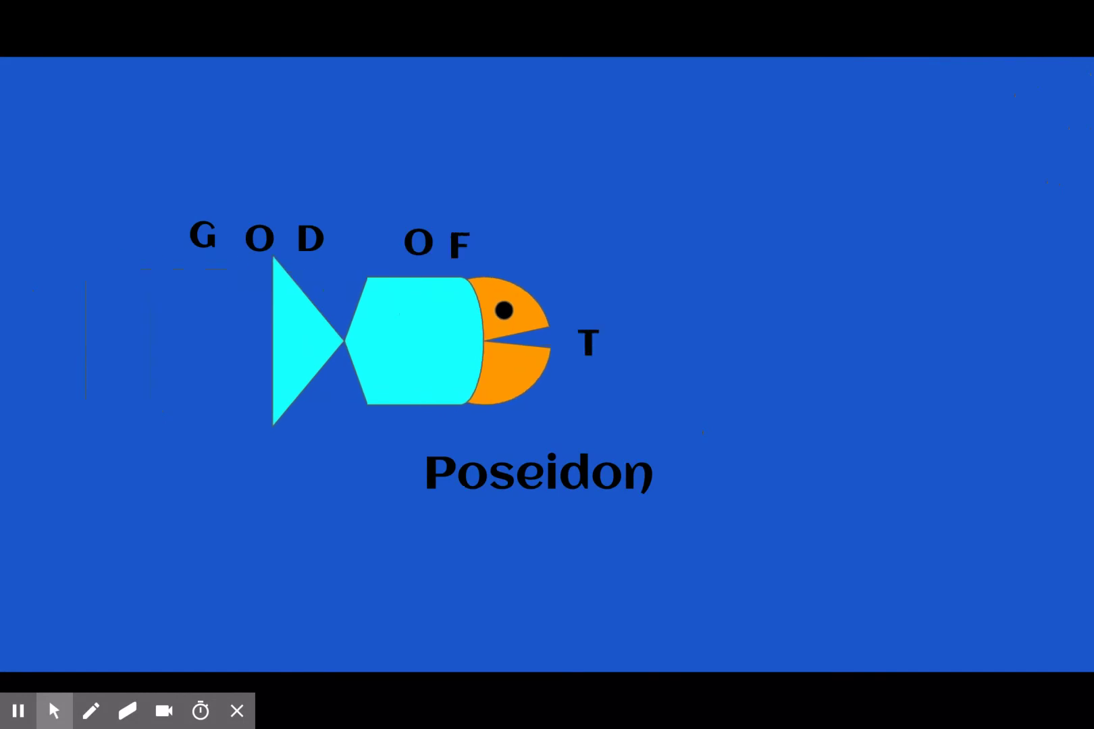
key("Right")
key("Right")
key("Right")
key("Right")
key("Right")
key("Right")
key("Right")
key("Right")
key("Right")
key("Right")
key("Right")
key("Right")
key("Right")
key("Right")
key("Right")
key("Right")
key("Right")
key("Right")
key("Right")
key("Right")
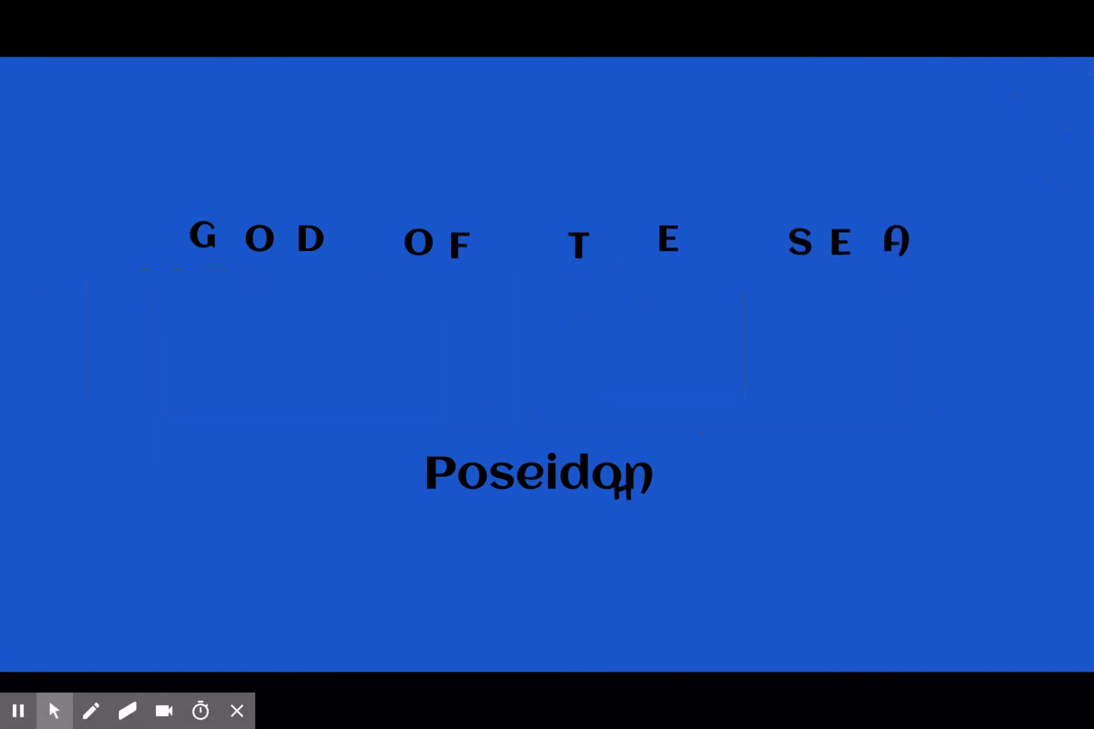
key("Right")
key("Right")
key("Right")
key("Right")
key("Right")
key("Right")
key("Right")
key("Right")
key("Right")
key("Right")
key("Right")
key("Right")
key("Right")
key("Right")
key("Right")
key("Right")
key("Right")
key("Right")
key("Right")
key("Right")
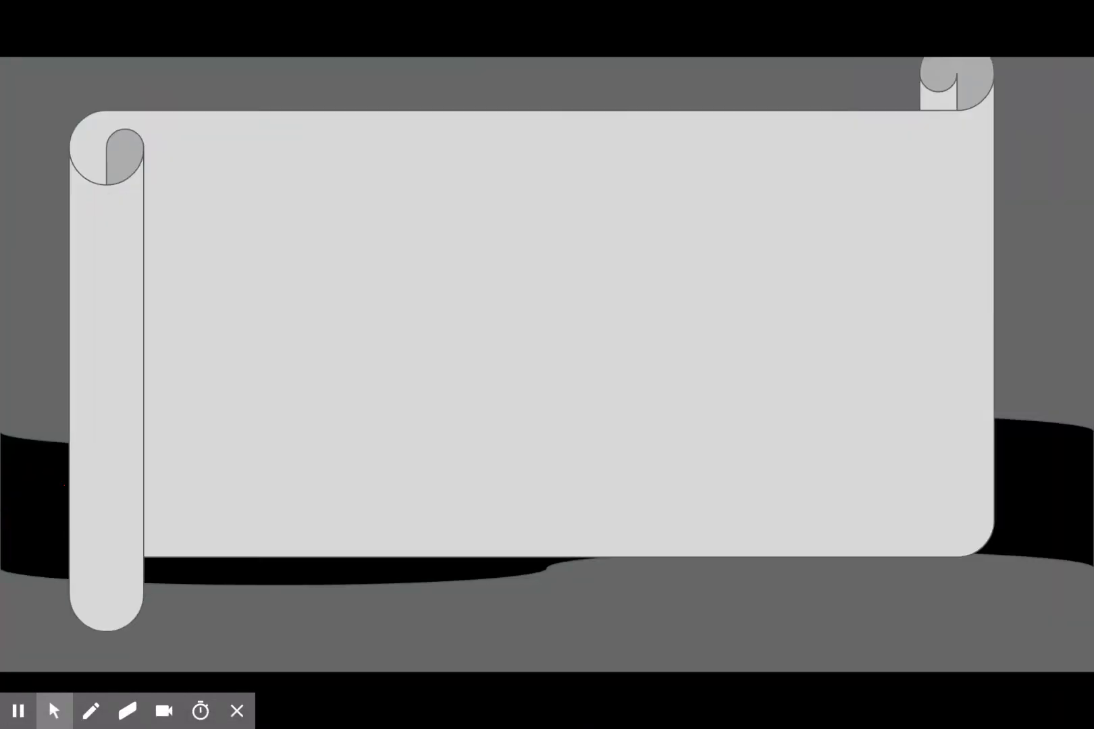
key("Right")
key("Right")
key("Right")
key("Right")
key("Right")
key("Right")
key("Right")
key("Right")
key("Right")
key("Right")
key("Right")
key("Right")
key("Right")
key("Right")
key("Right")
key("Right")
key("Right")
key("Right")
key("Right")
key("Right")
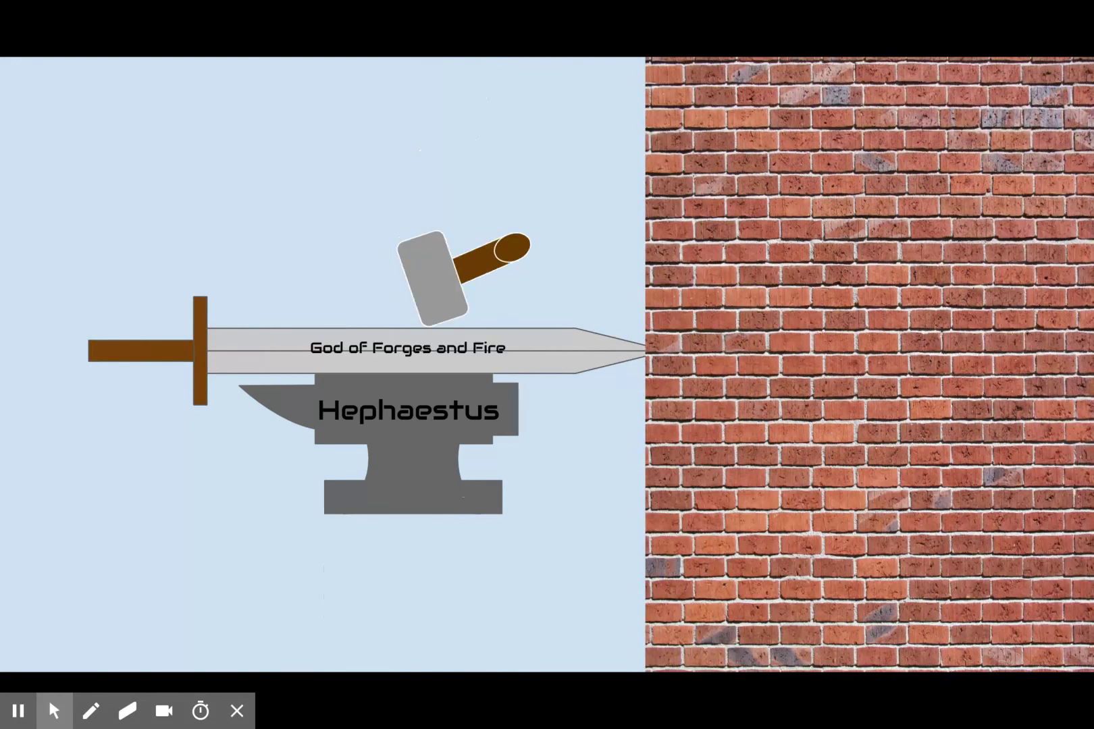
key("Escape")
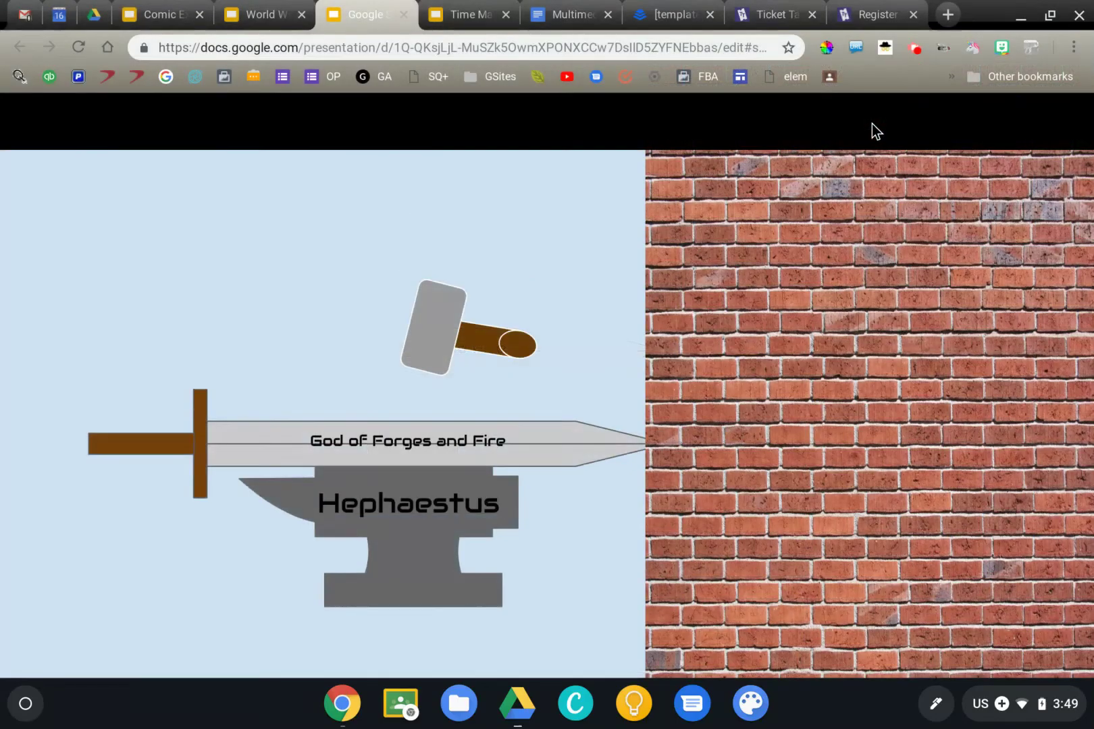
In the Time Magazine Template deck, preview slide 2's article spread and return to the cover
left_click(442, 8)
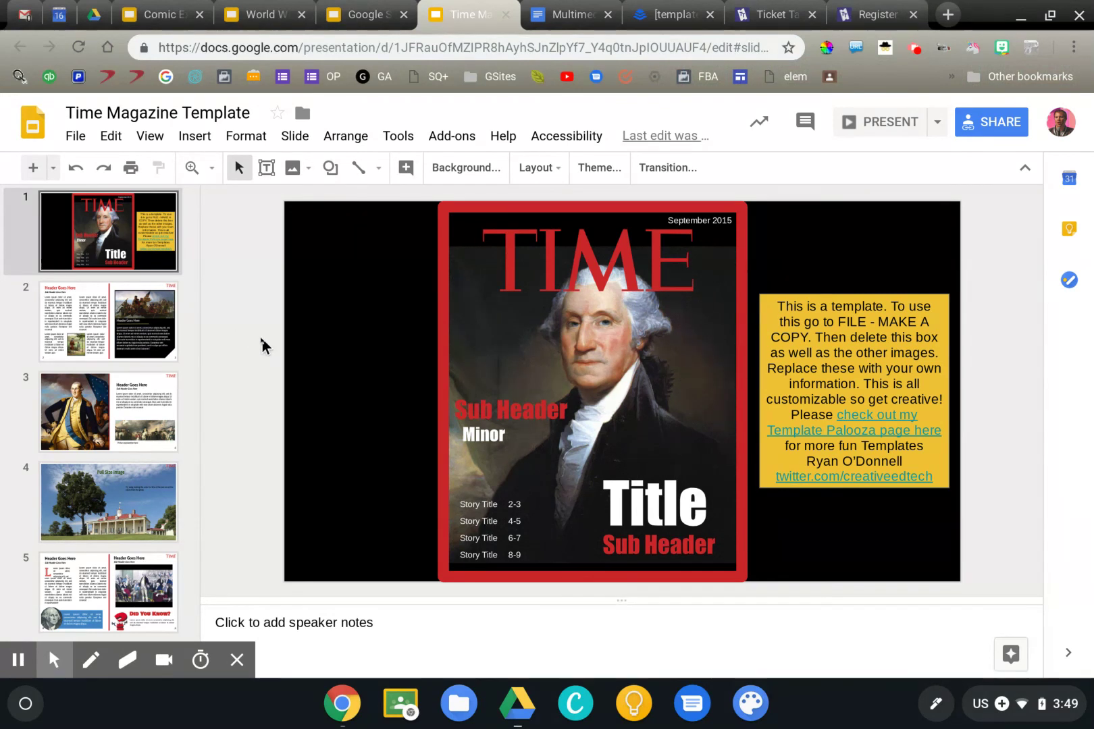
left_click(98, 250)
left_click(96, 323)
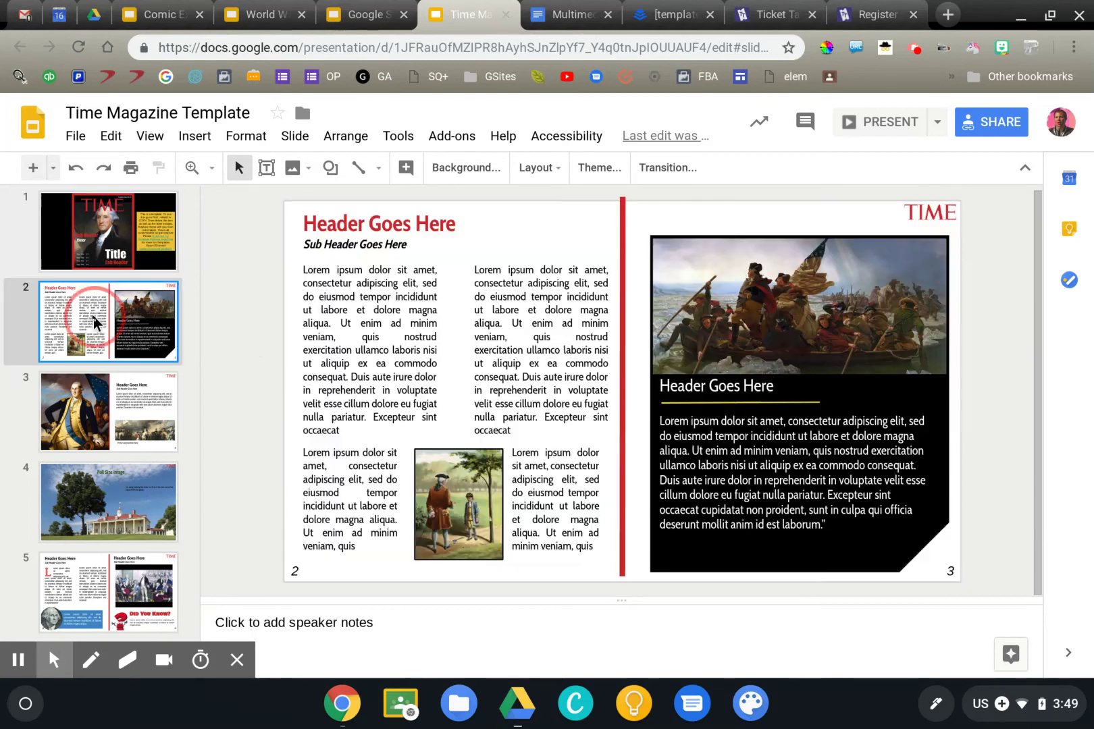
left_click(112, 260)
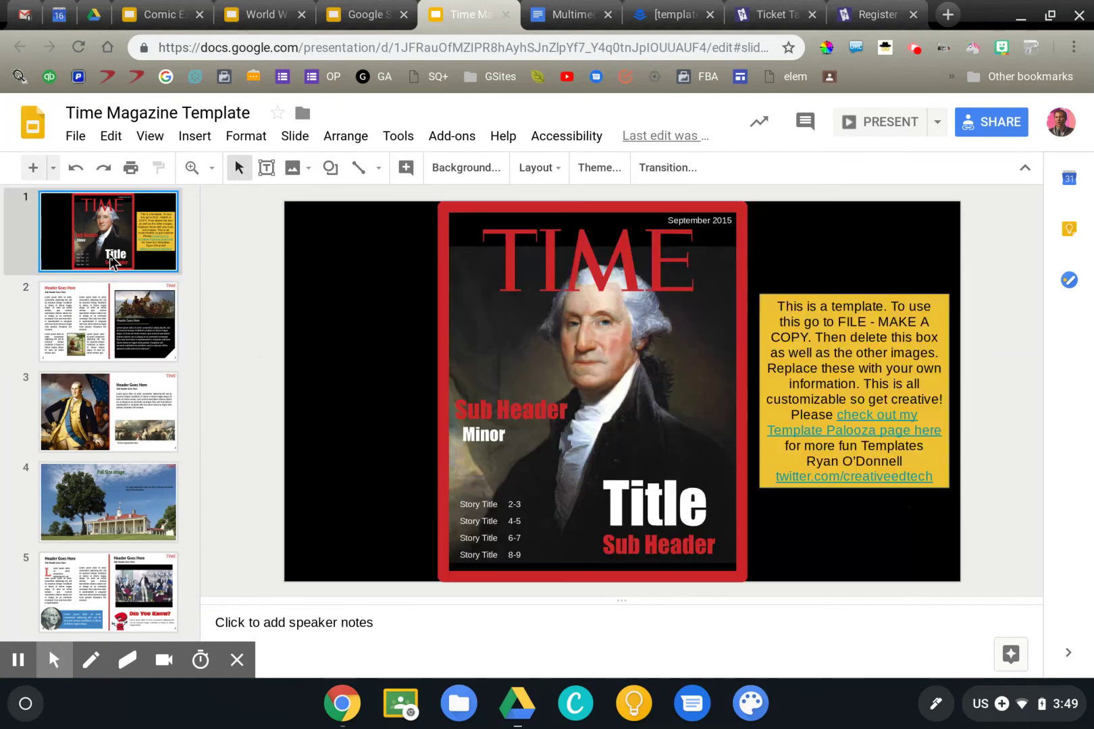
left_click(77, 137)
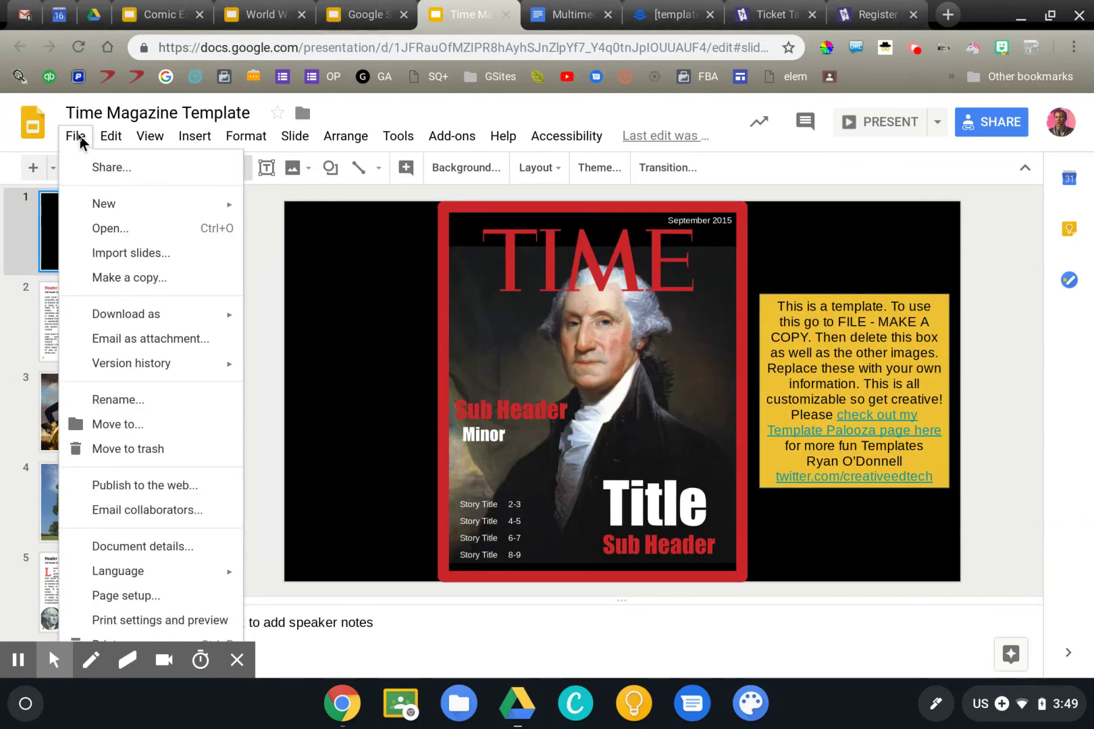
Check Page setup's Custom size option, cancel to keep 10 × 5.62 inches, then show slide 2
left_click(150, 596)
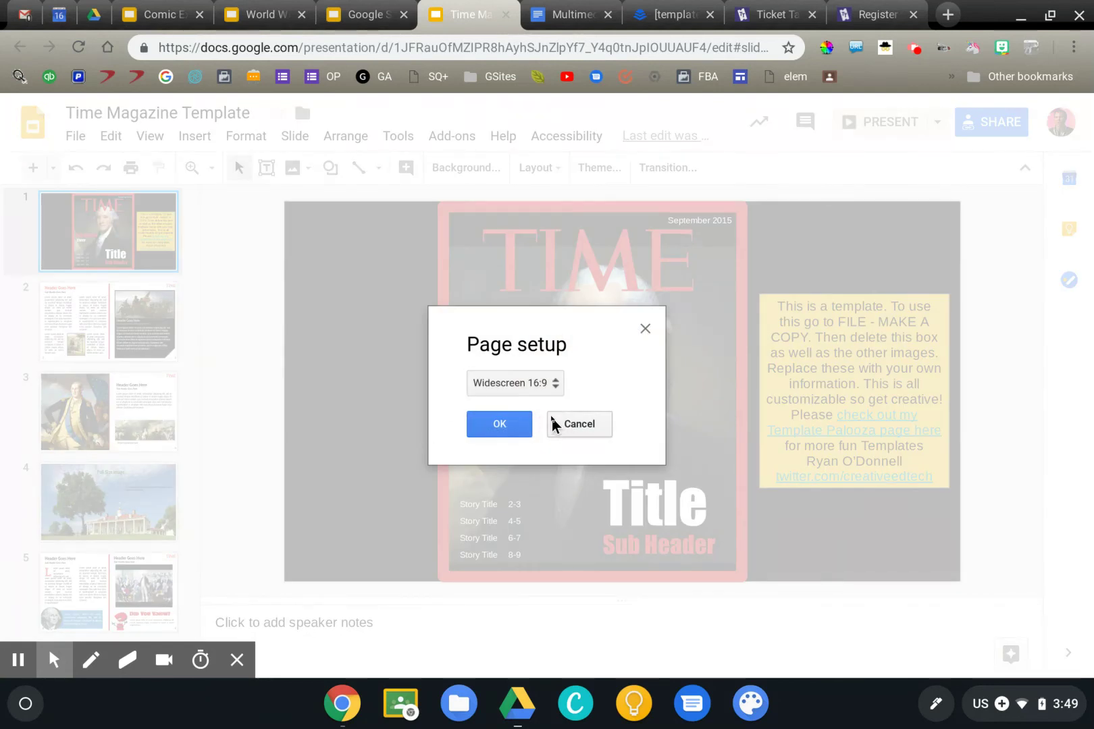
left_click(537, 384)
left_click(524, 433)
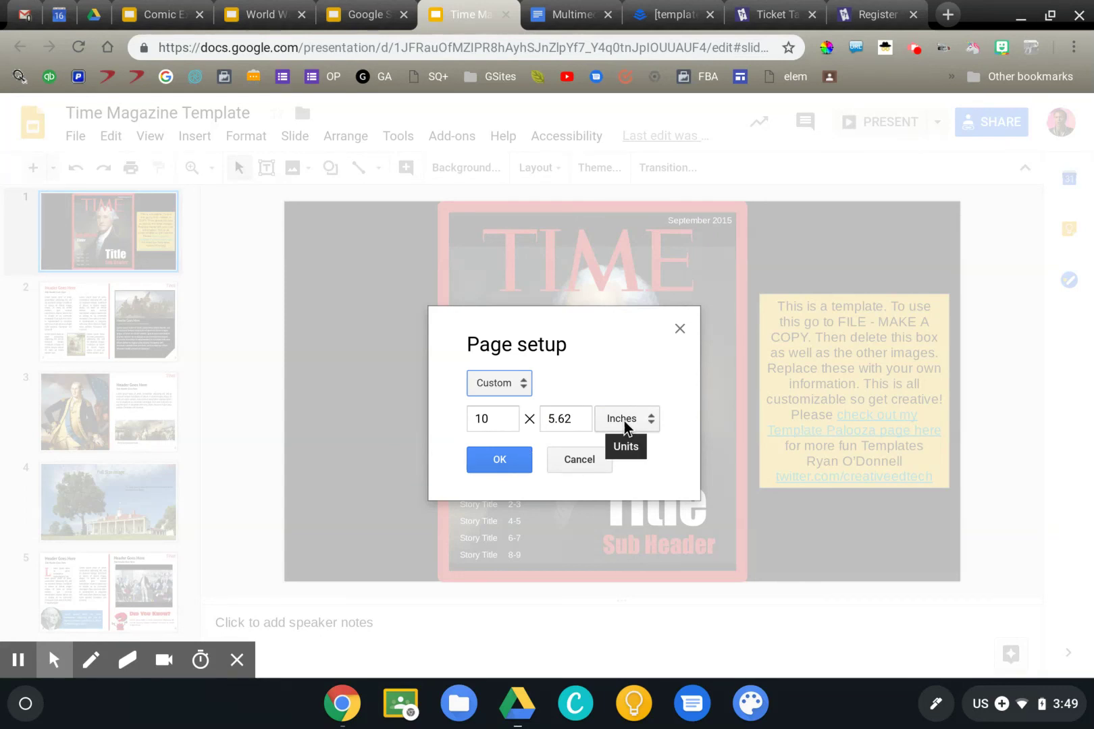
left_click(581, 463)
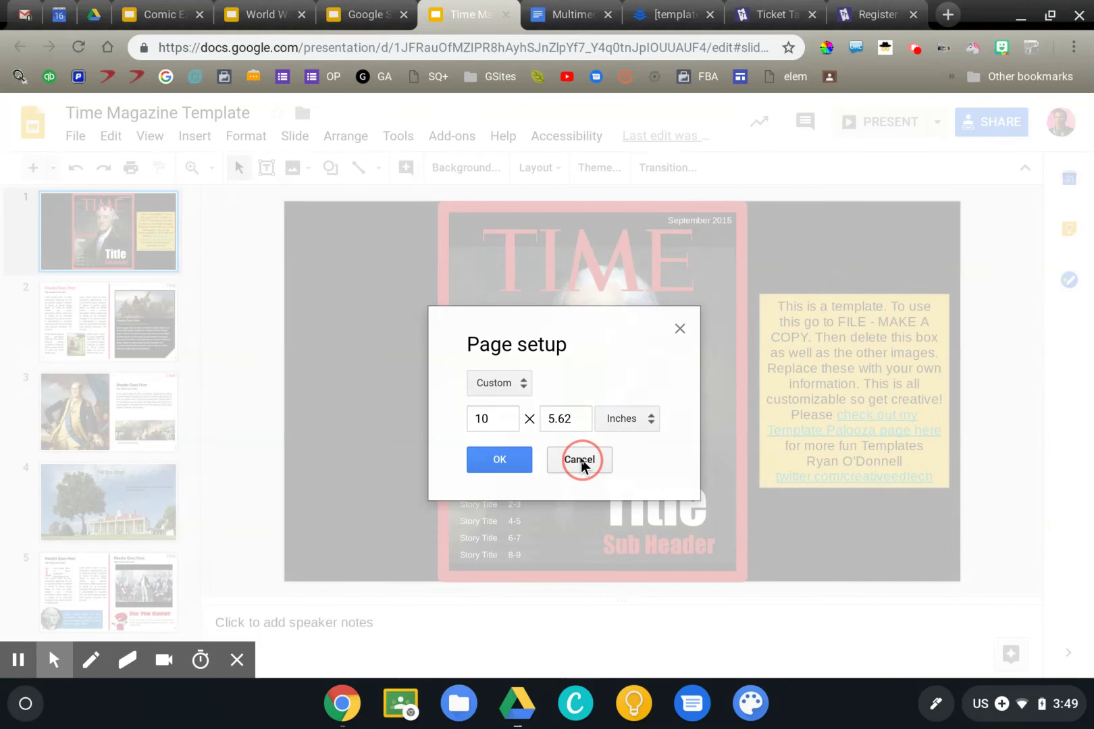
left_click(128, 318)
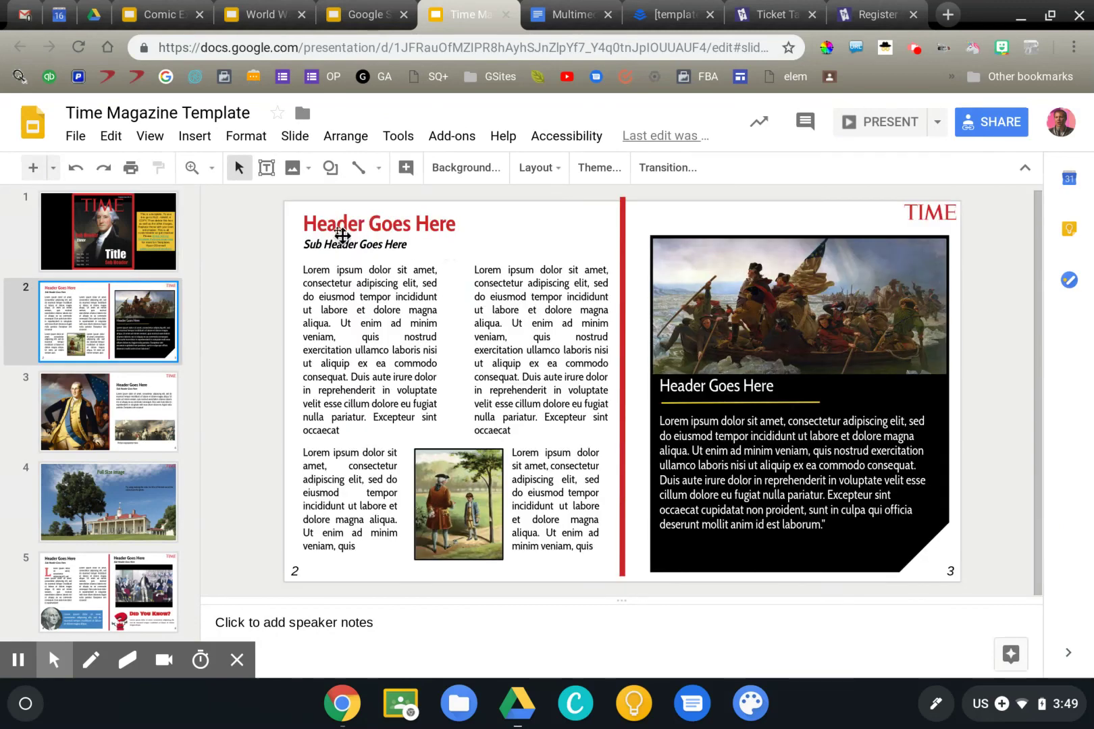
Select slide 2's two text columns, lower-left text box and red divider line
left_click(548, 367)
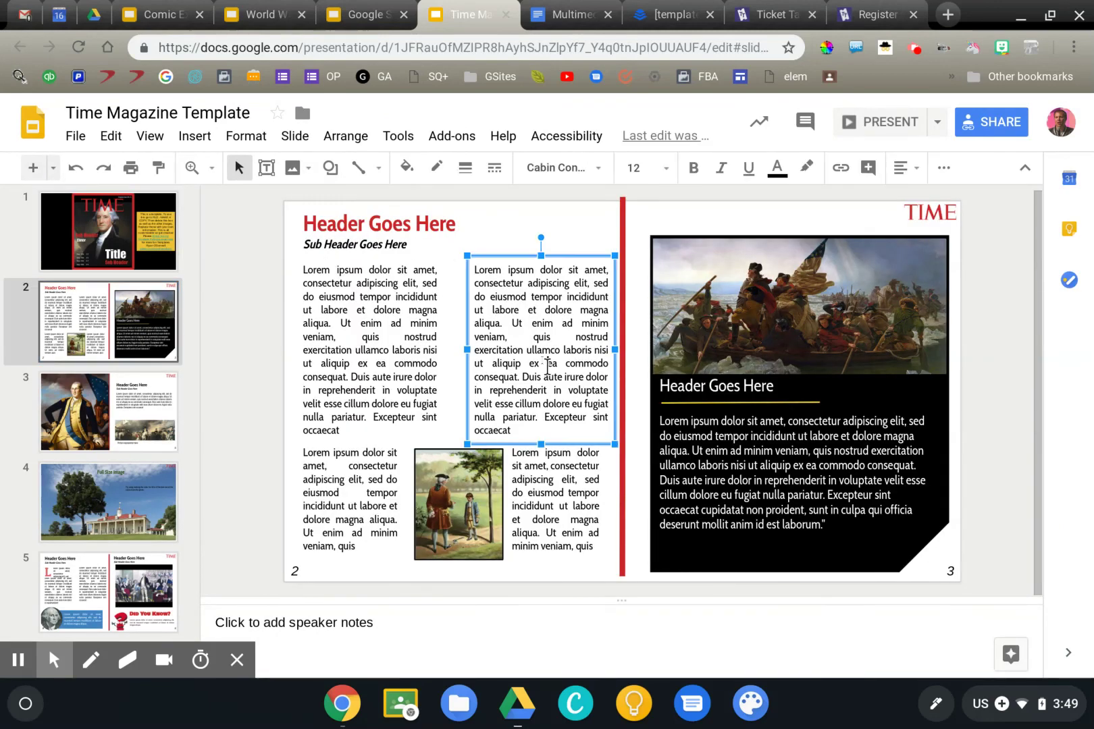
left_click(353, 313)
left_click(347, 481)
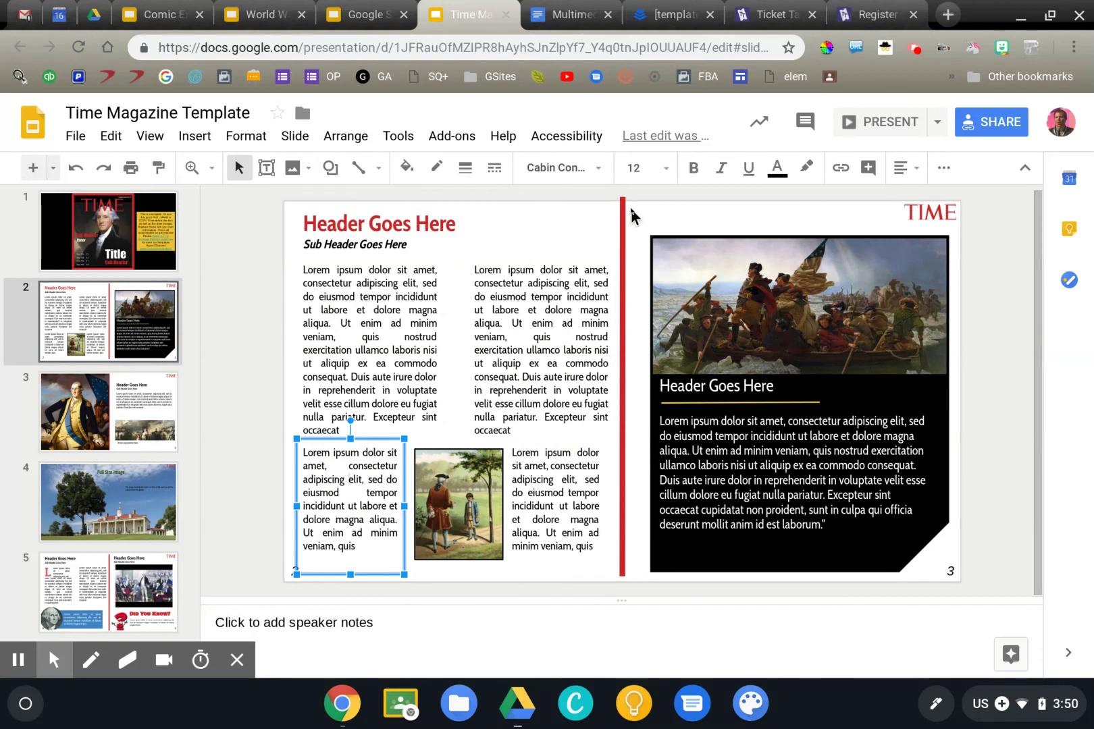
left_click(620, 250)
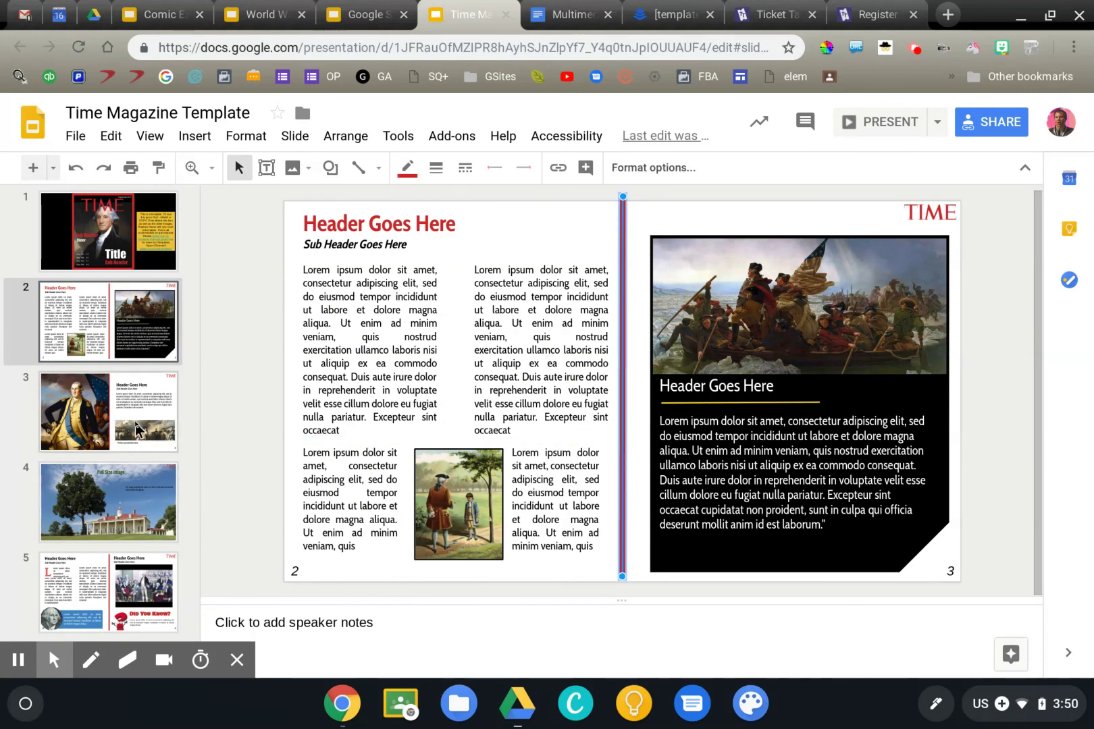
View slide 3, select slide 5's embedded George Washington video, then return to the cover
left_click(138, 430)
left_click(134, 574)
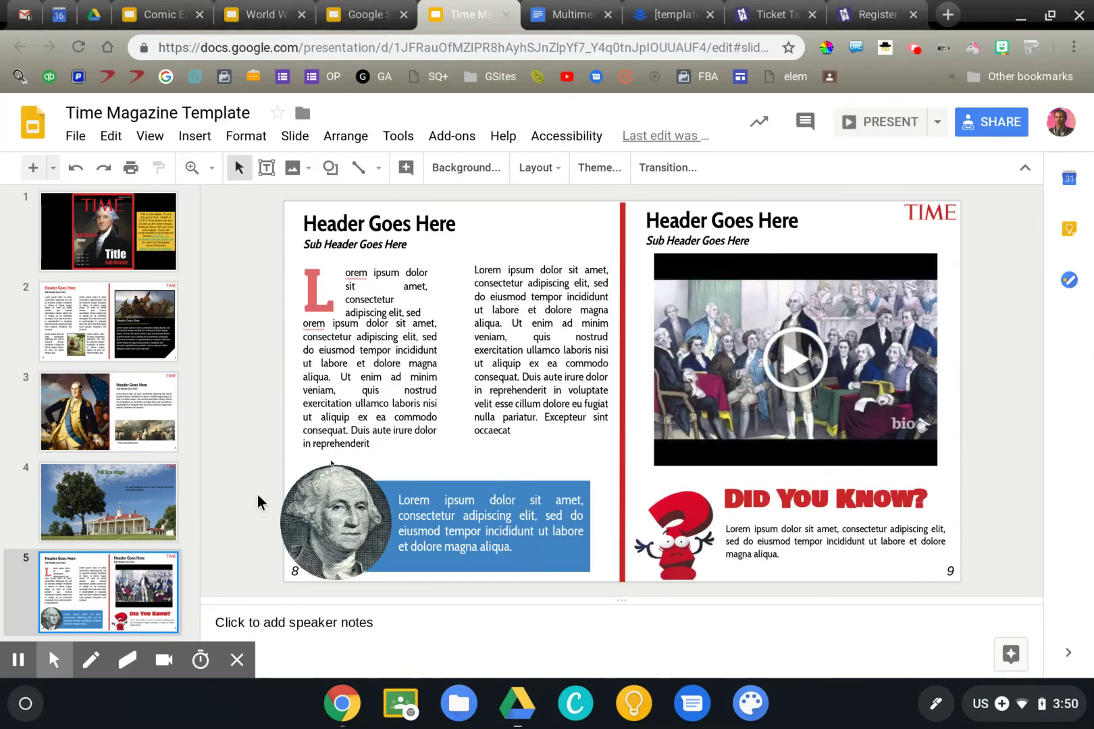
left_click(688, 395)
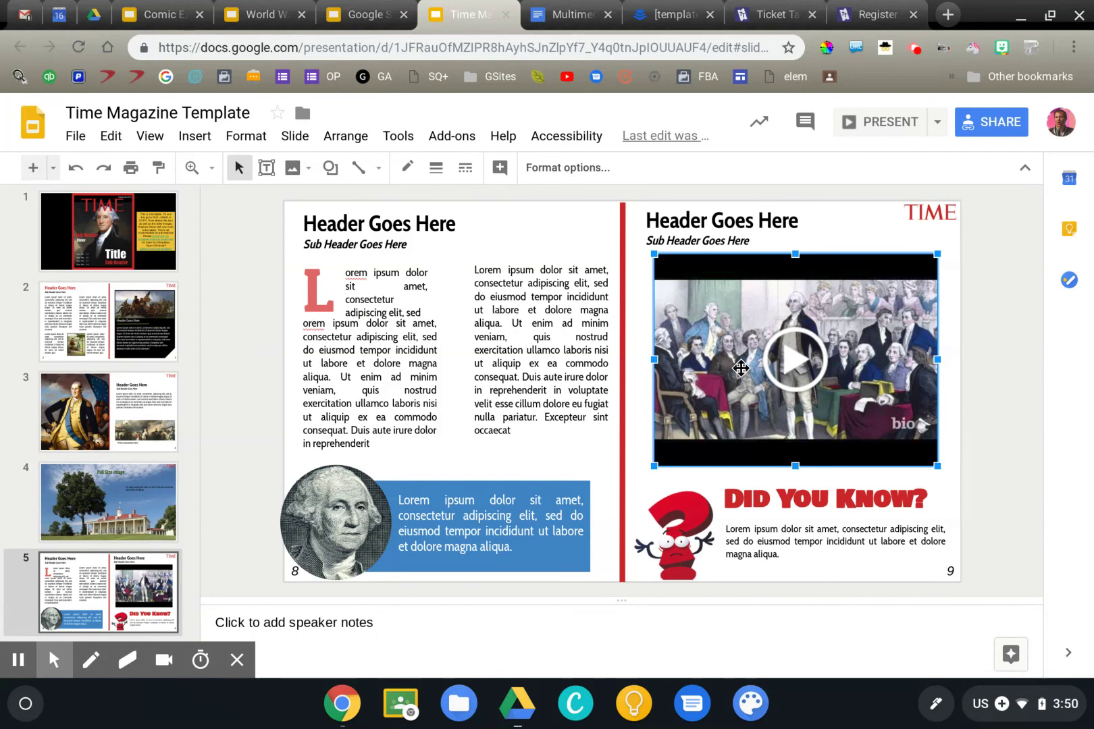
left_click(140, 222)
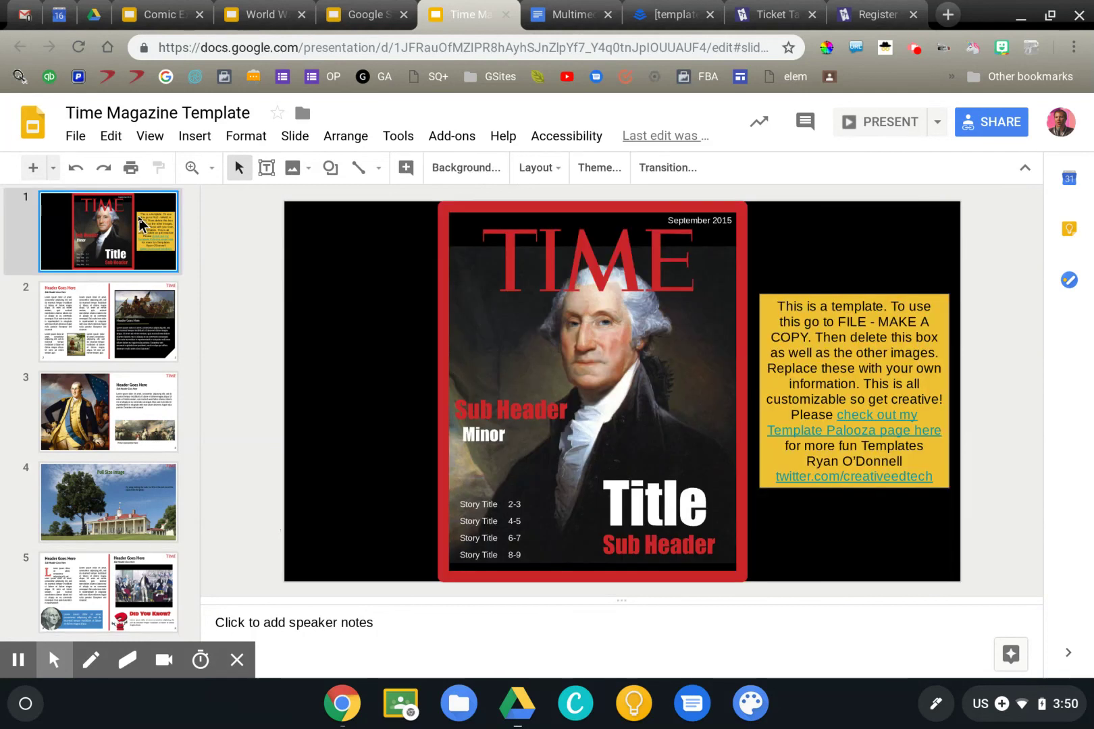
Present the Time Magazine deck through the 2–3, 4–5 and 8–9 spreads, then exit
left_click(877, 128)
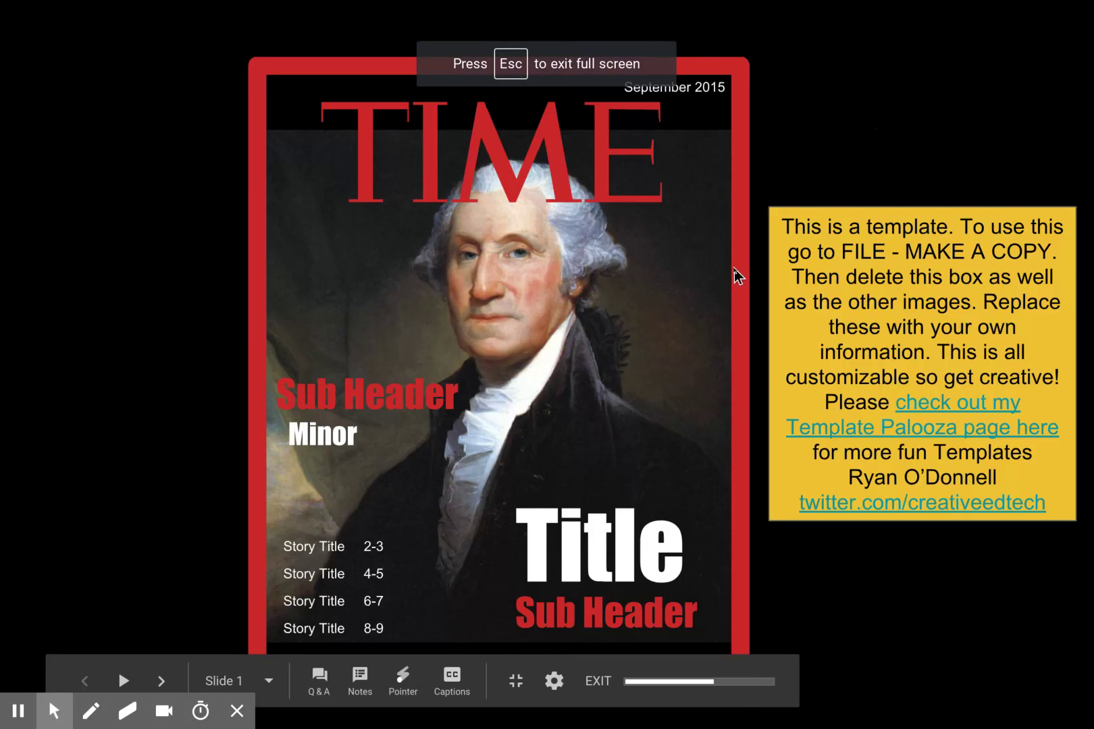
key("Right")
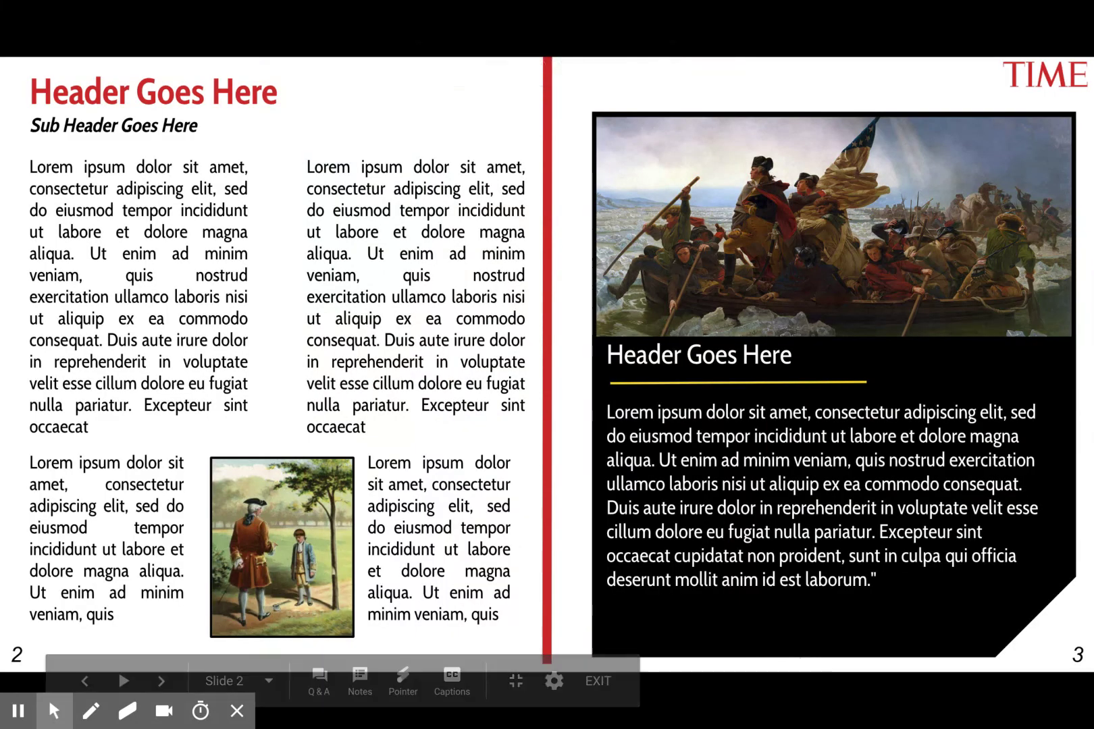
key("Right")
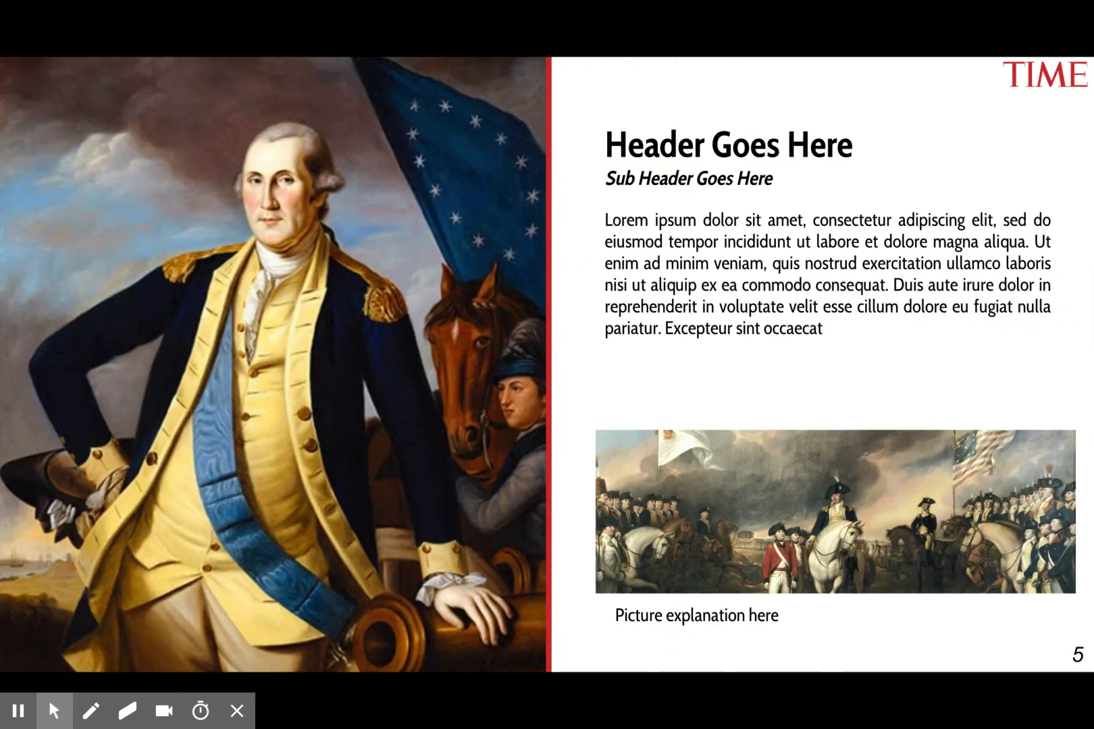
key("Right")
key("Right")
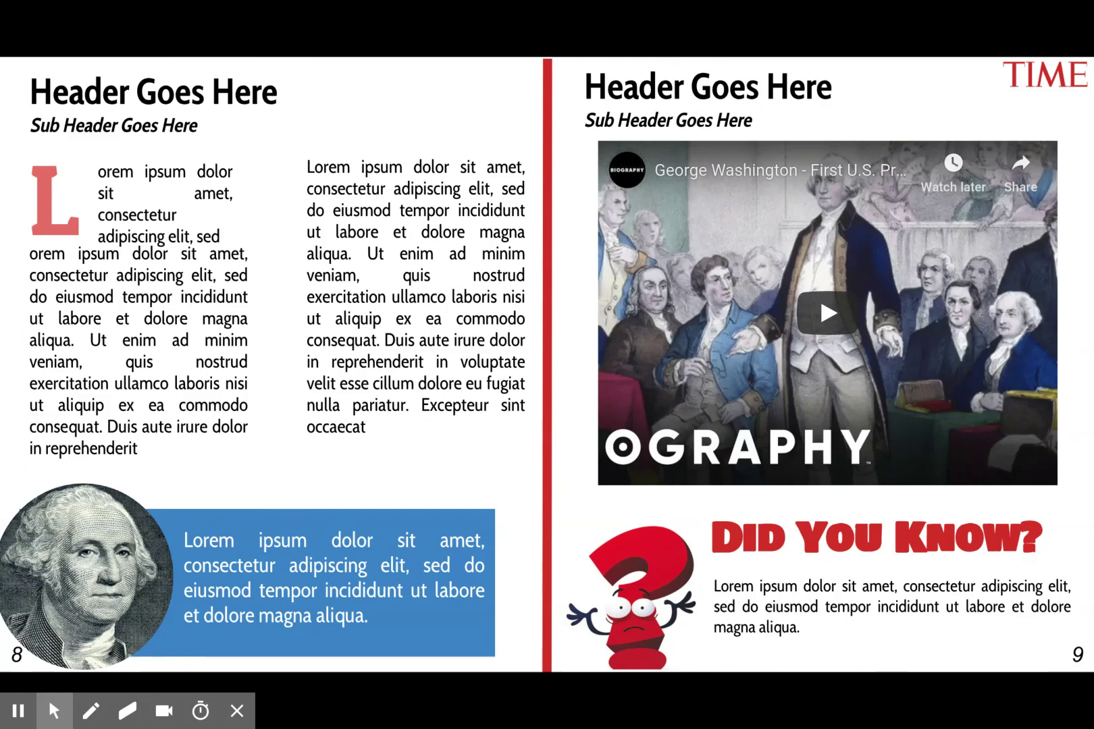
key("Escape")
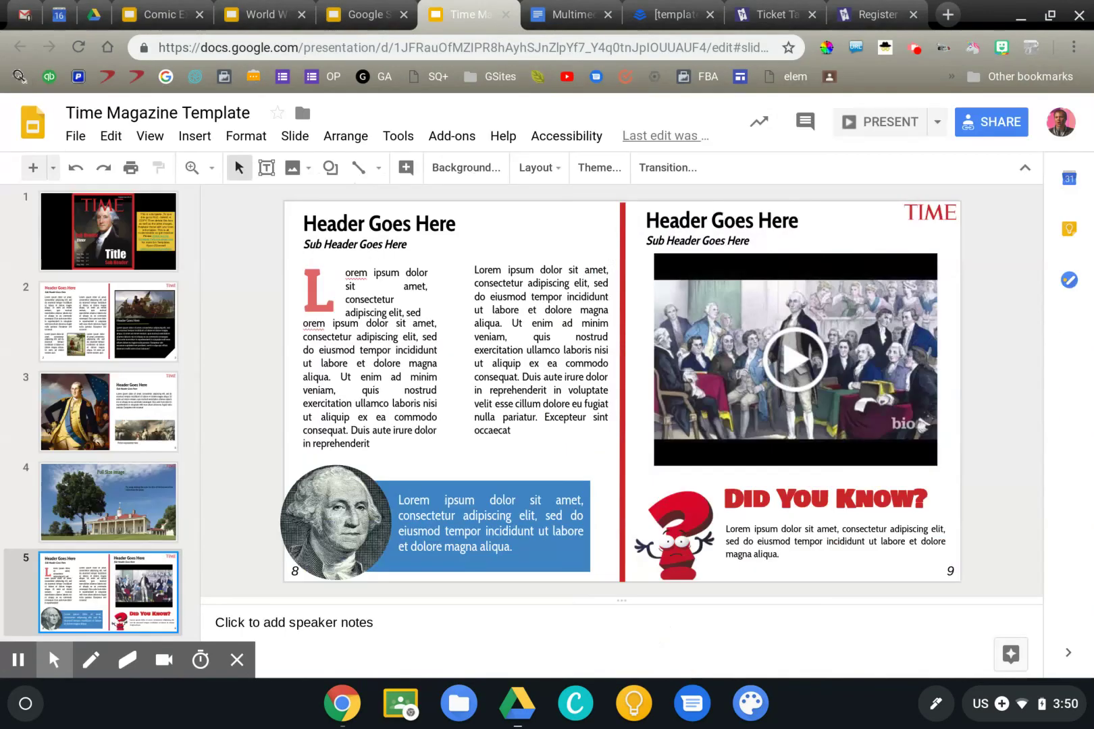